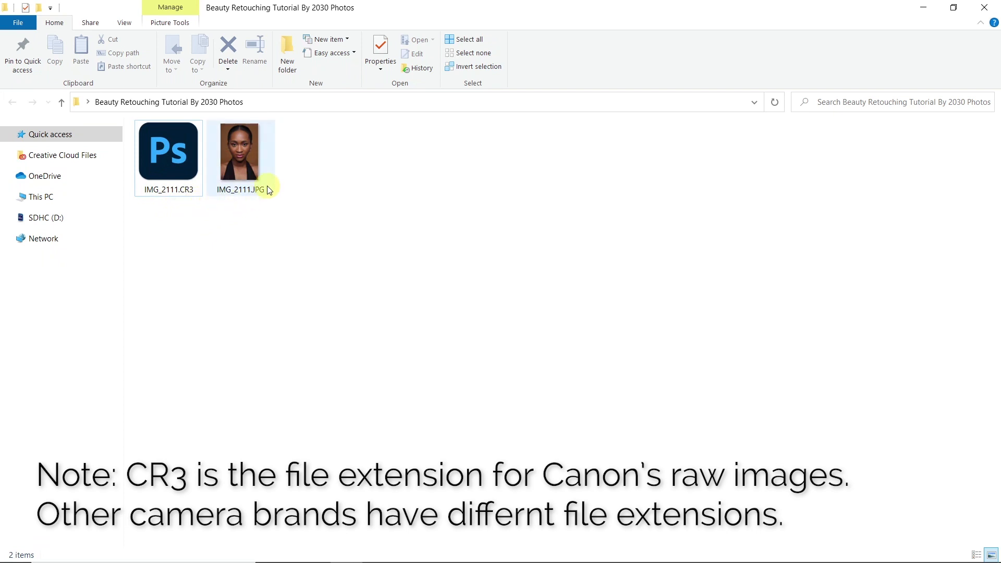
Step: Preview the portrait IMG_2111.JPG at full size in Photos and return to the folder
double_click(249, 161)
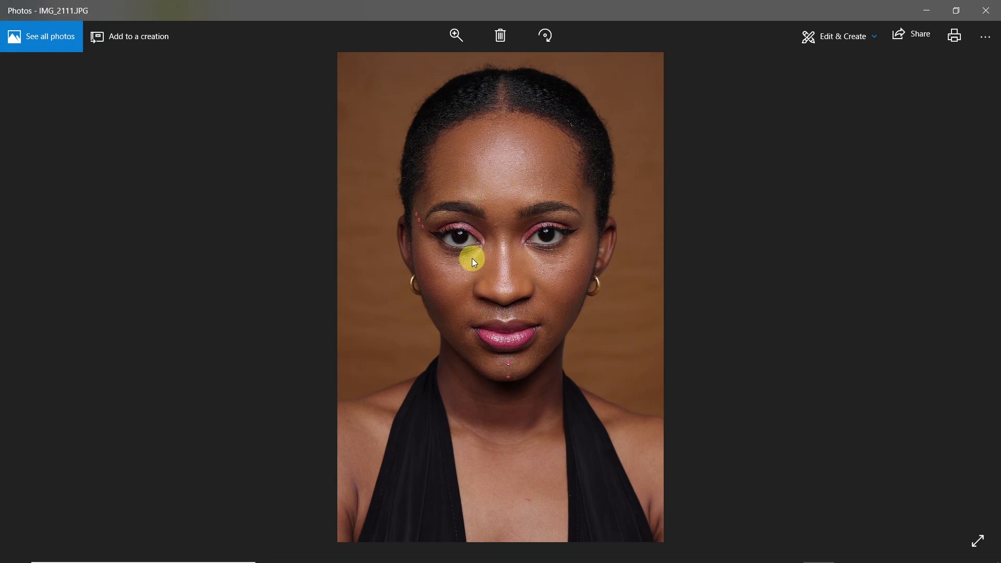
click(926, 10)
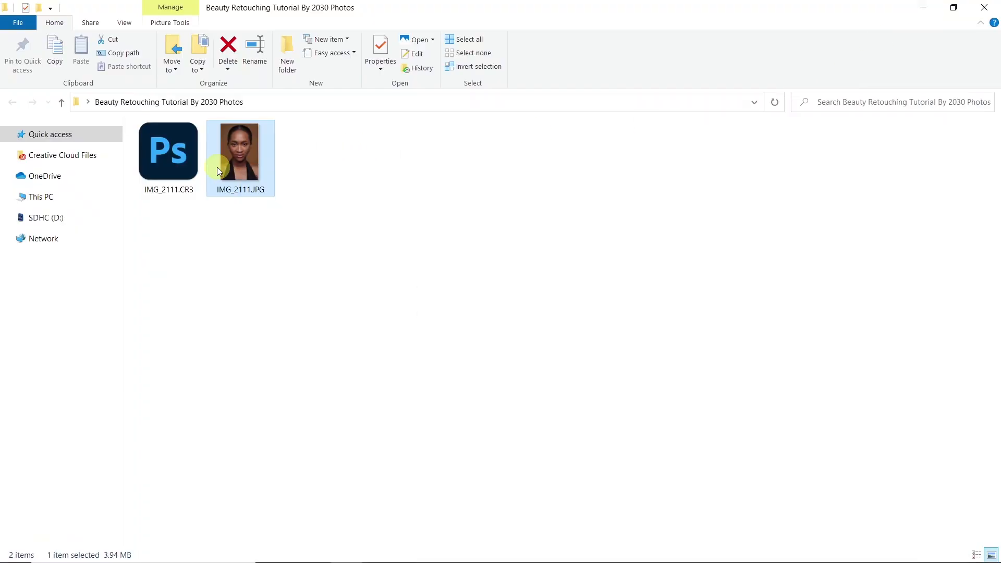
double_click(236, 161)
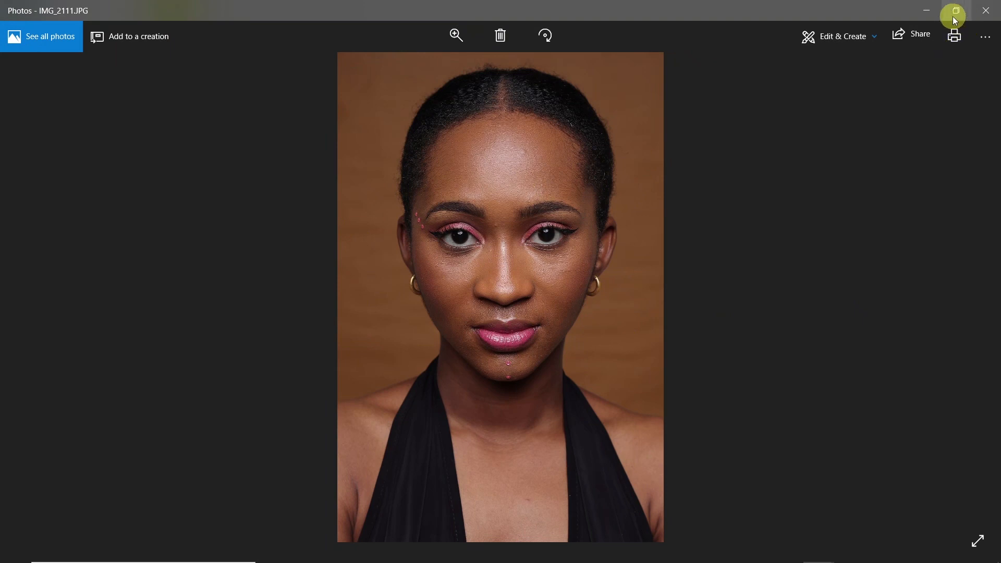
click(924, 11)
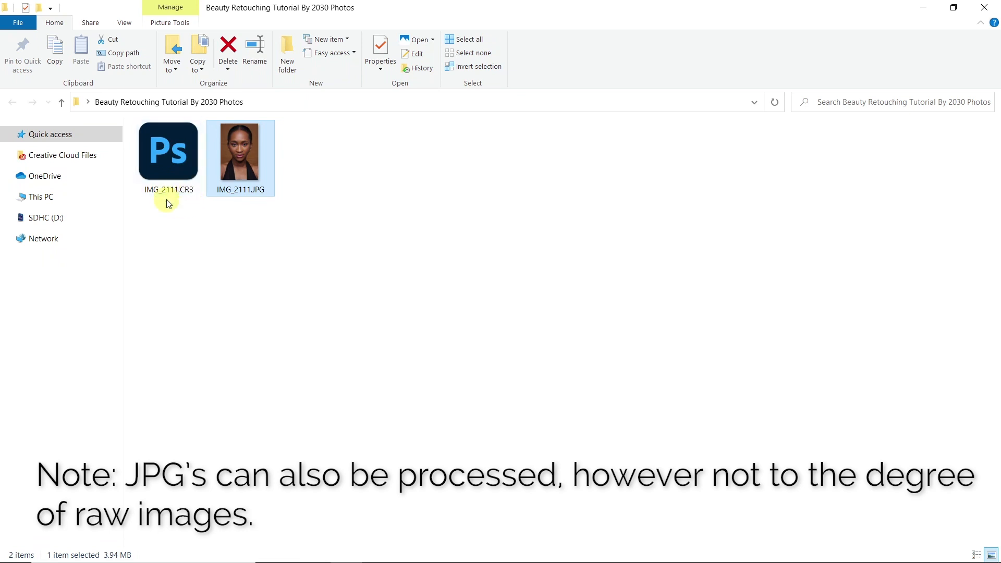
Step: Open the raw file IMG_2111.CR3 in Adobe Photoshop 2022
right_click(171, 168)
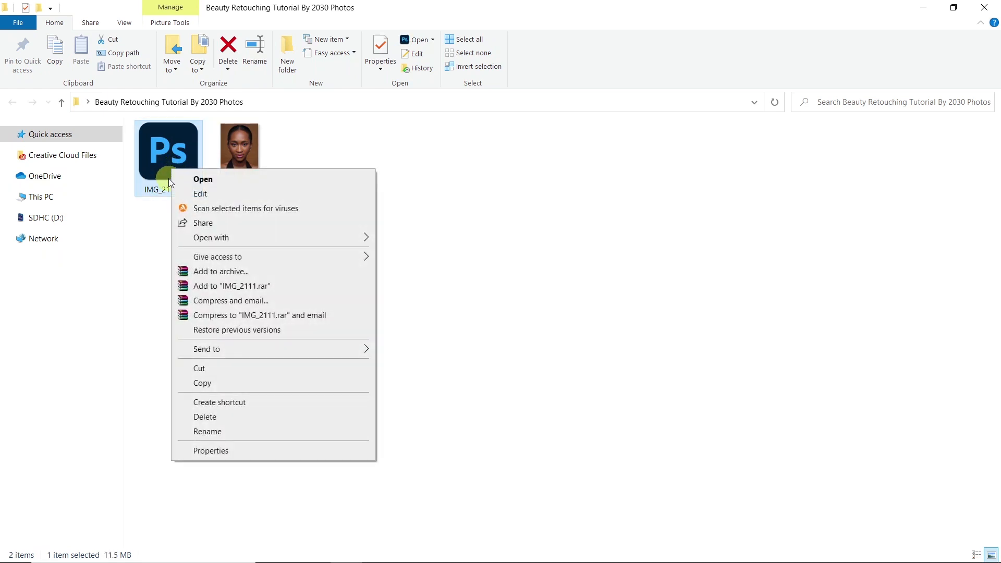
mouse_move(281, 241)
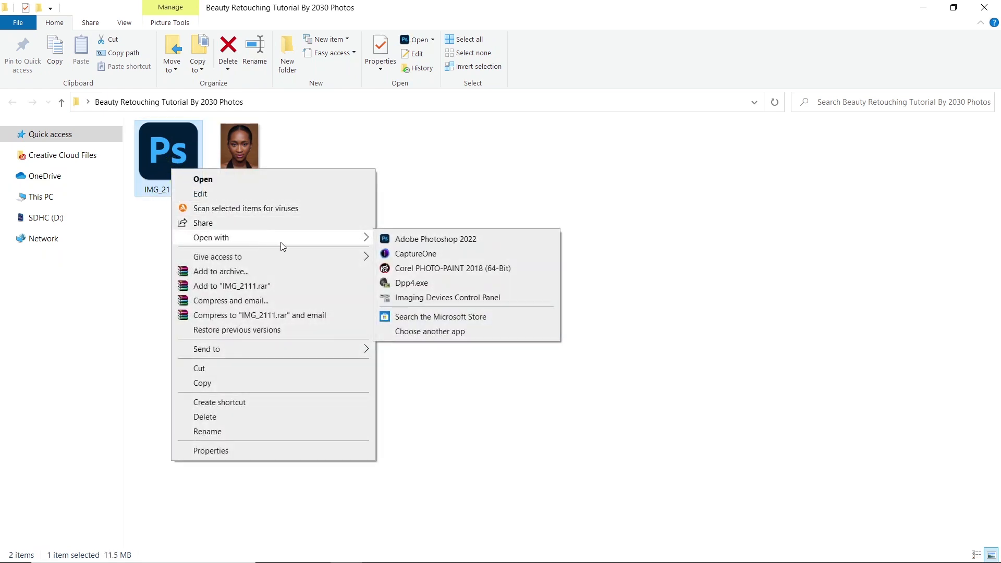
click(451, 241)
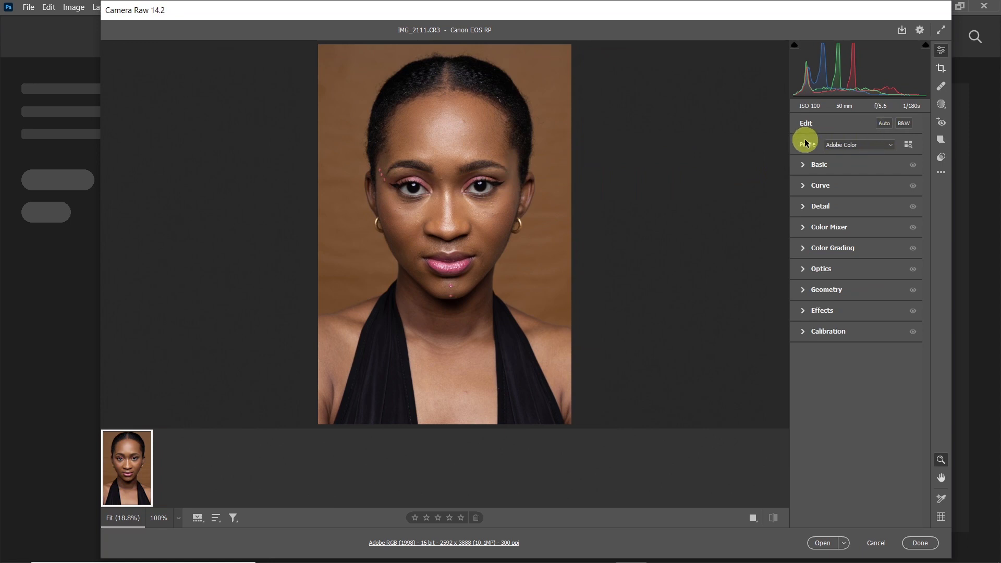
Step: Apply the Faithful profile from the Camera Matching group to the portrait and expand the Basic adjustments
click(890, 146)
click(889, 146)
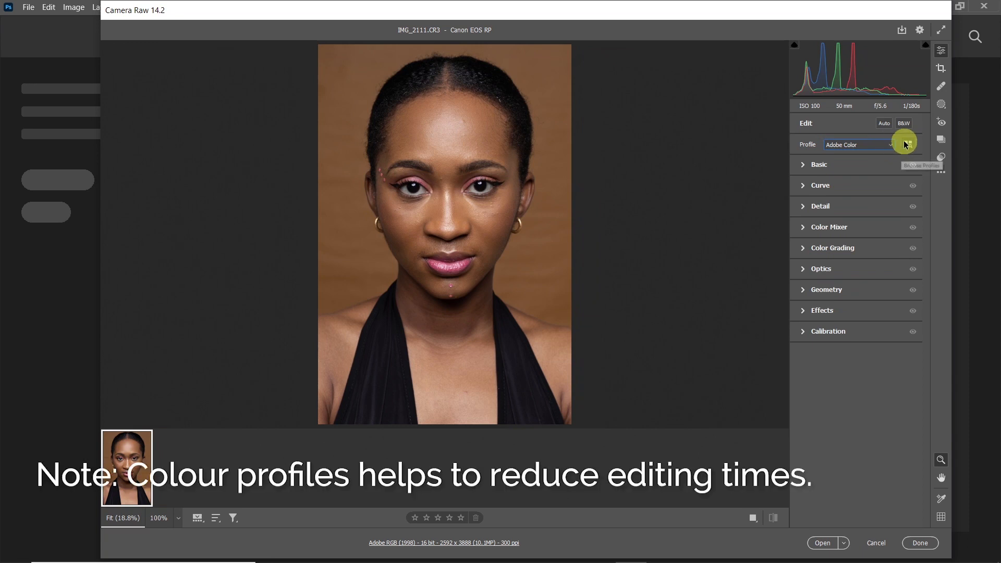
click(910, 145)
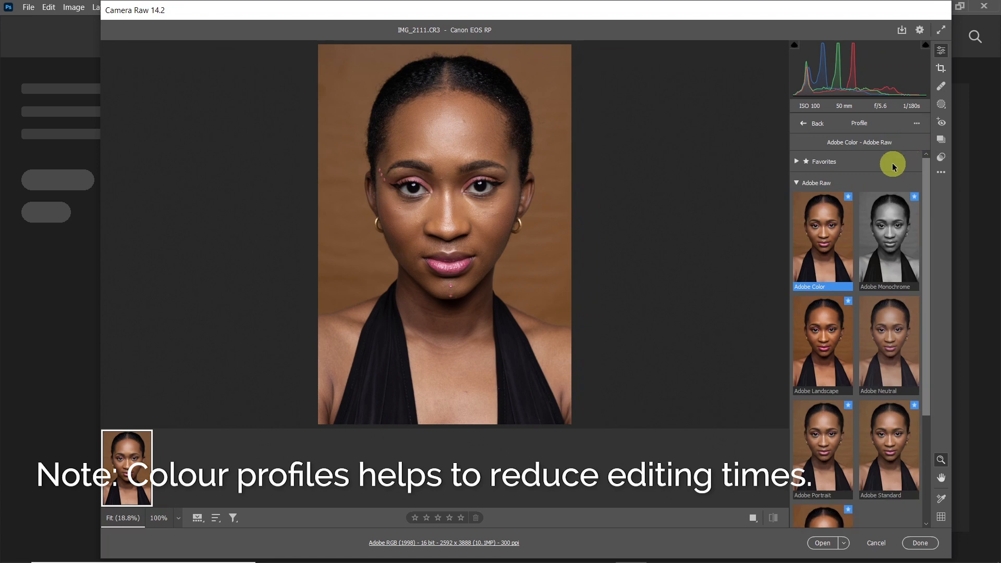
click(797, 183)
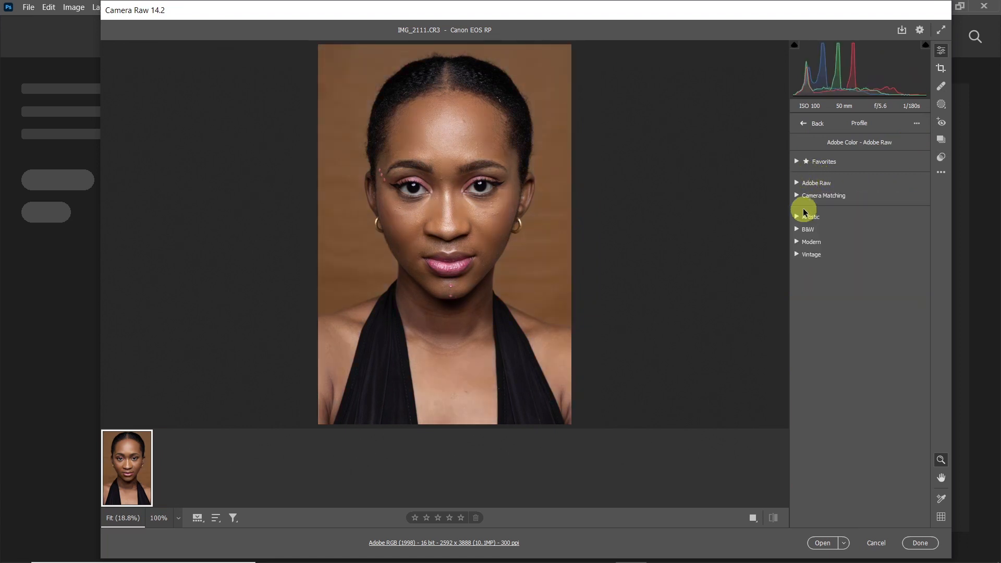
click(798, 197)
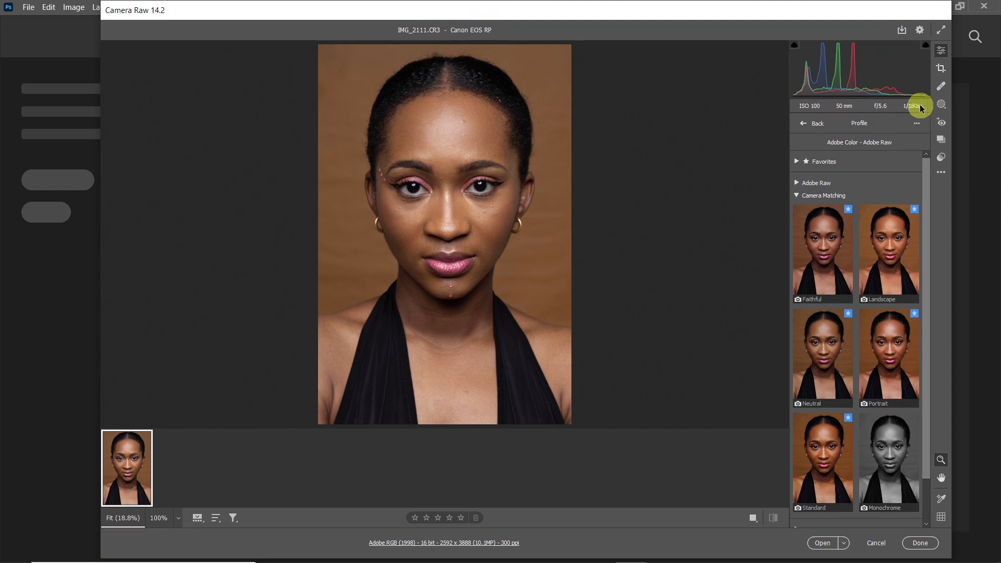
click(816, 215)
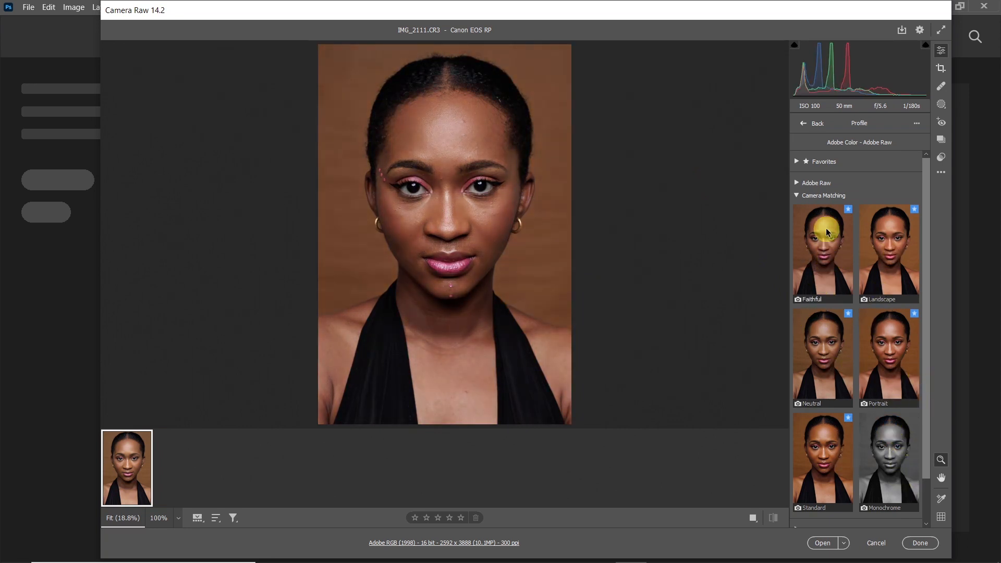
click(825, 258)
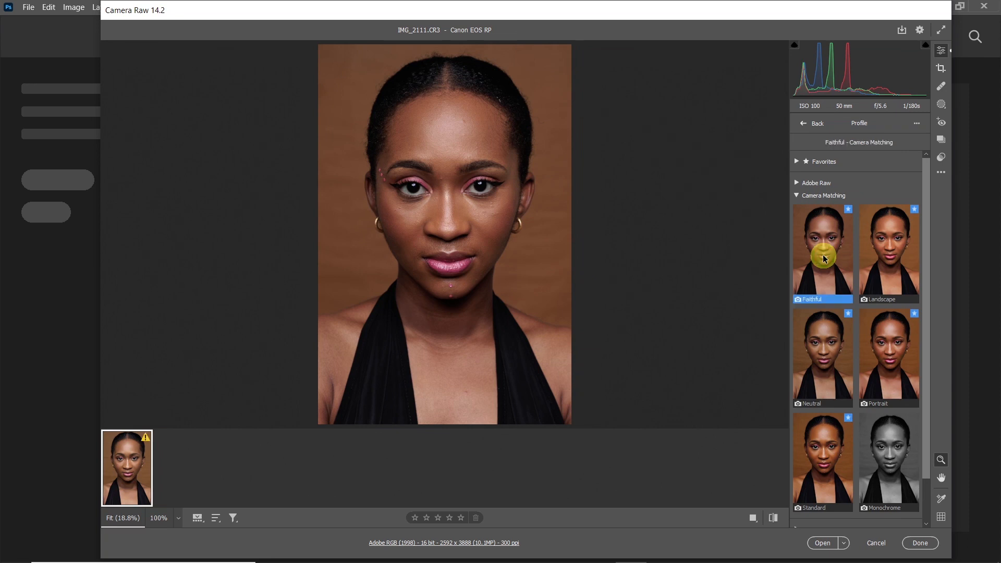
click(797, 195)
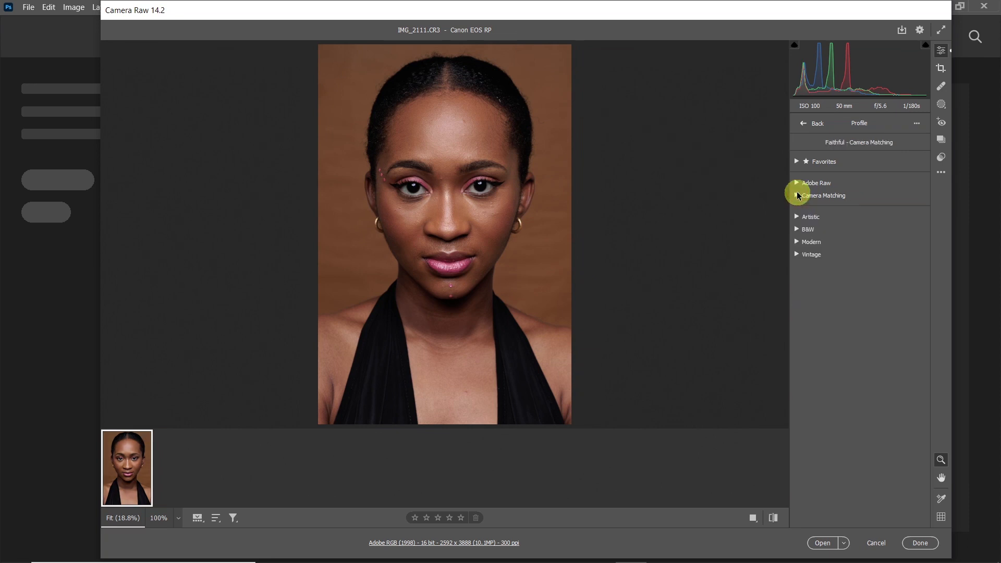
click(806, 125)
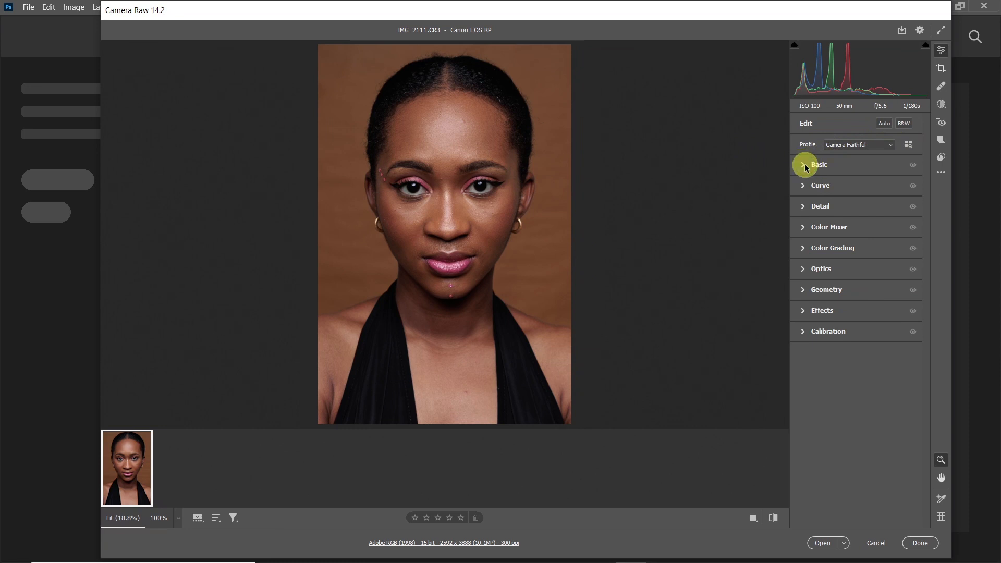
click(804, 165)
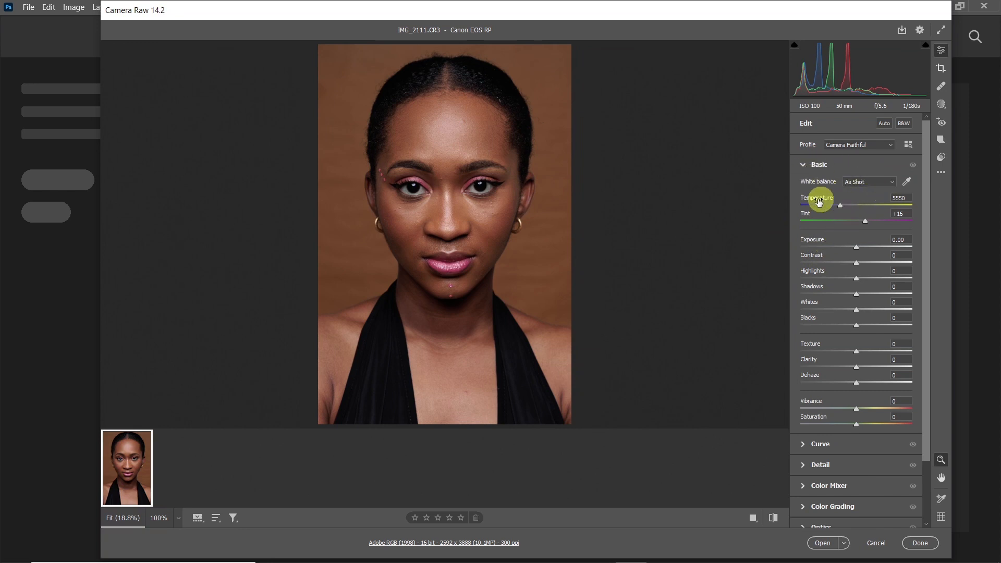
Step: Try sampling the white balance from the white of the eye, and return the white balance to As Shot
click(885, 182)
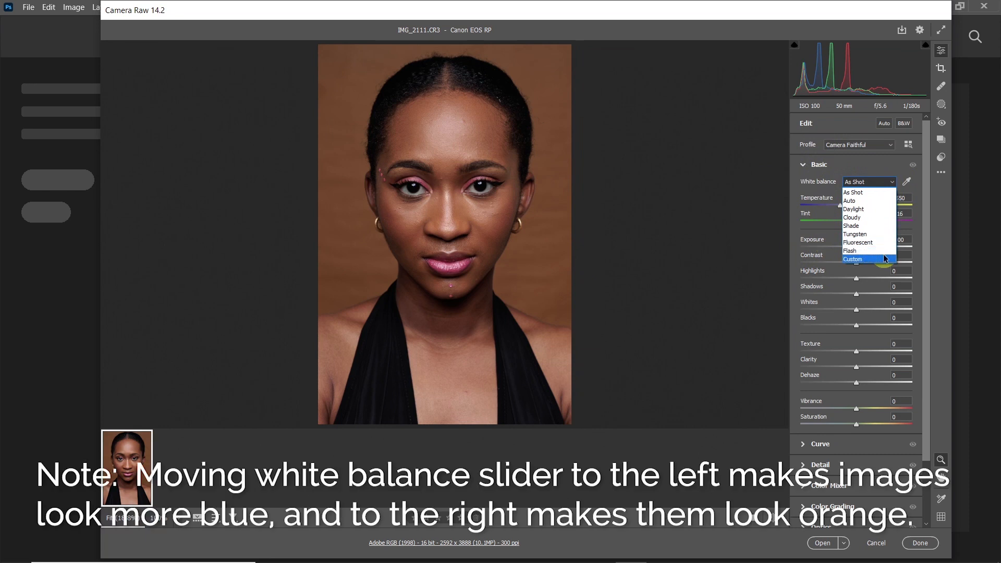
click(872, 191)
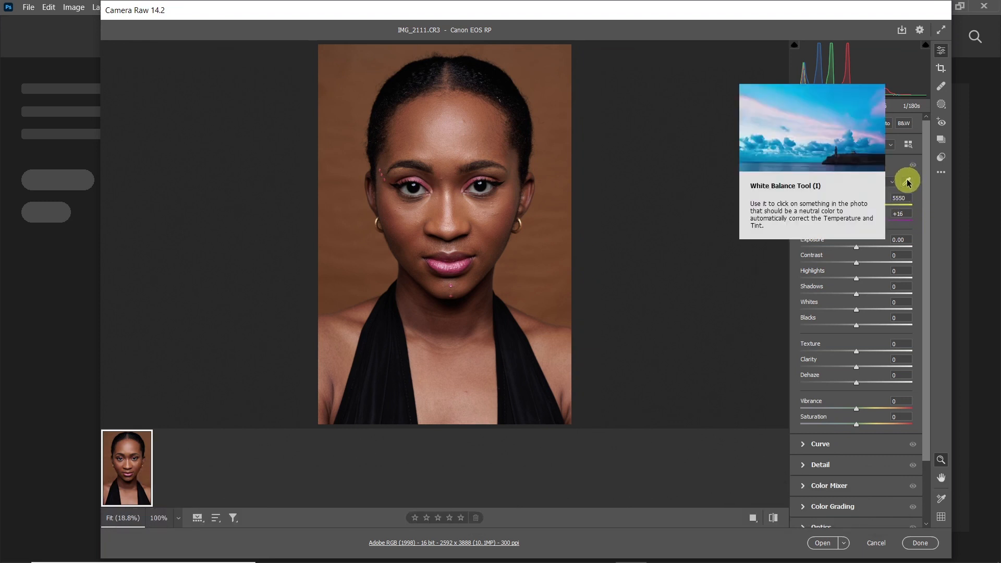
click(907, 181)
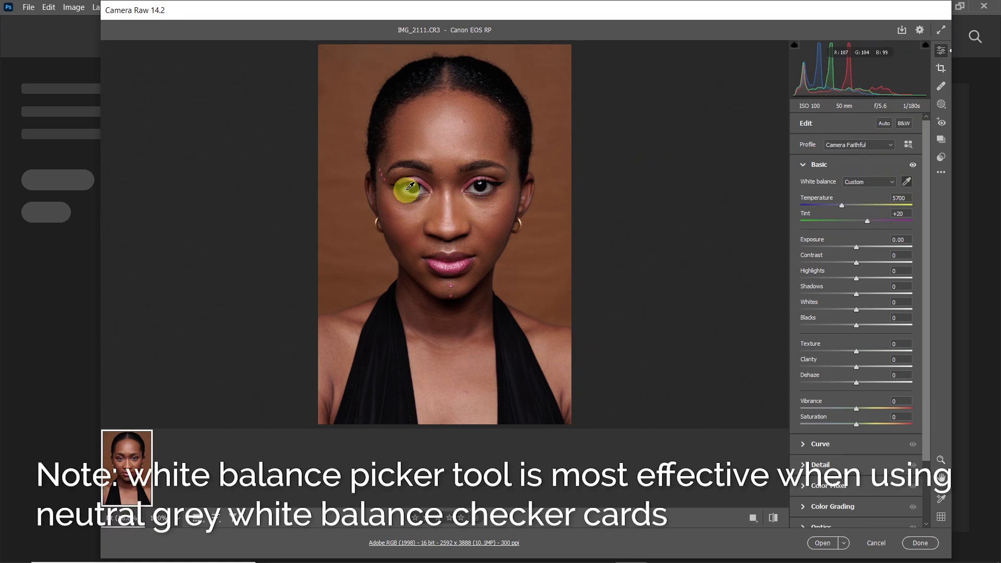
click(407, 189)
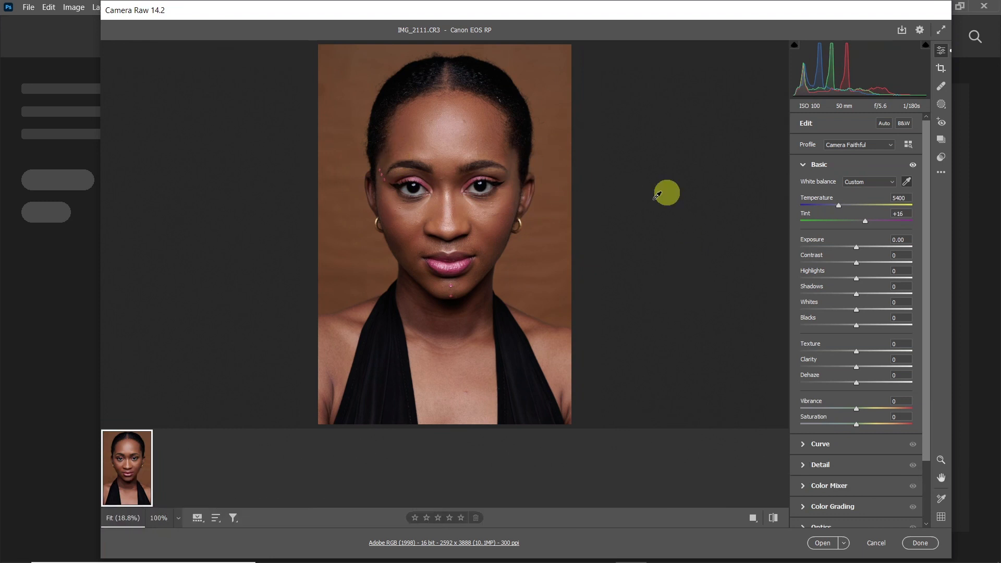
click(887, 184)
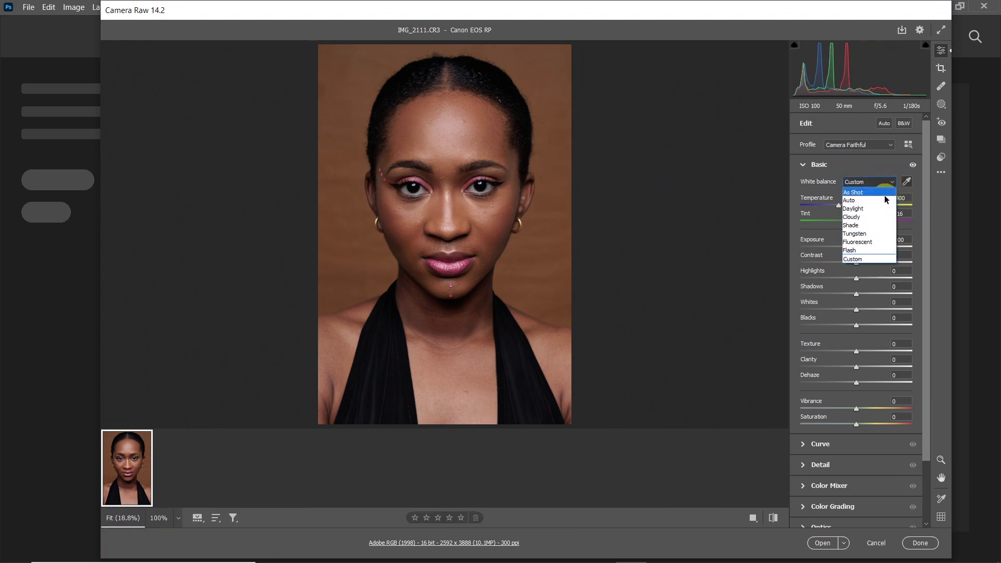
click(879, 192)
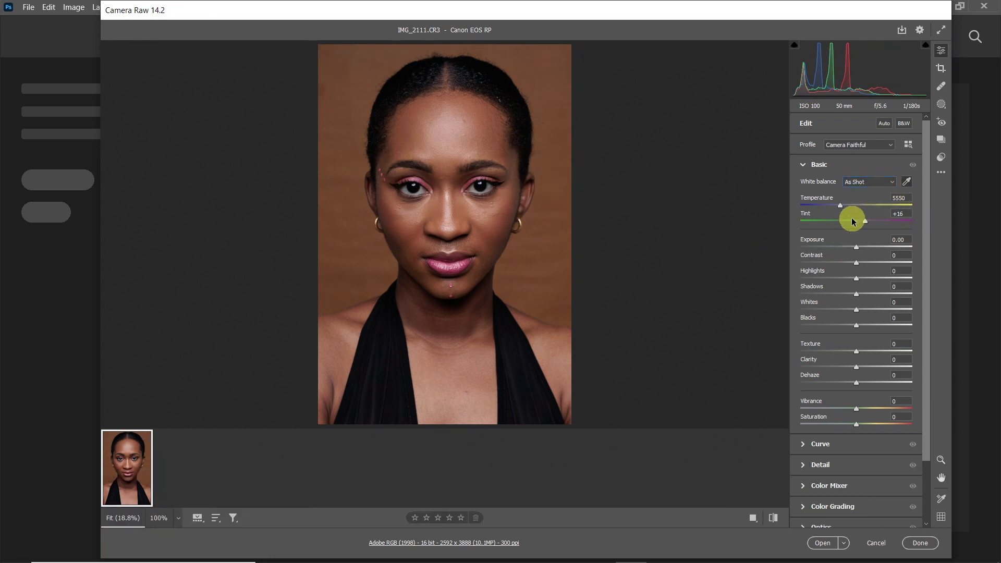
Step: Set the white balance temperature to 5400
click(907, 197)
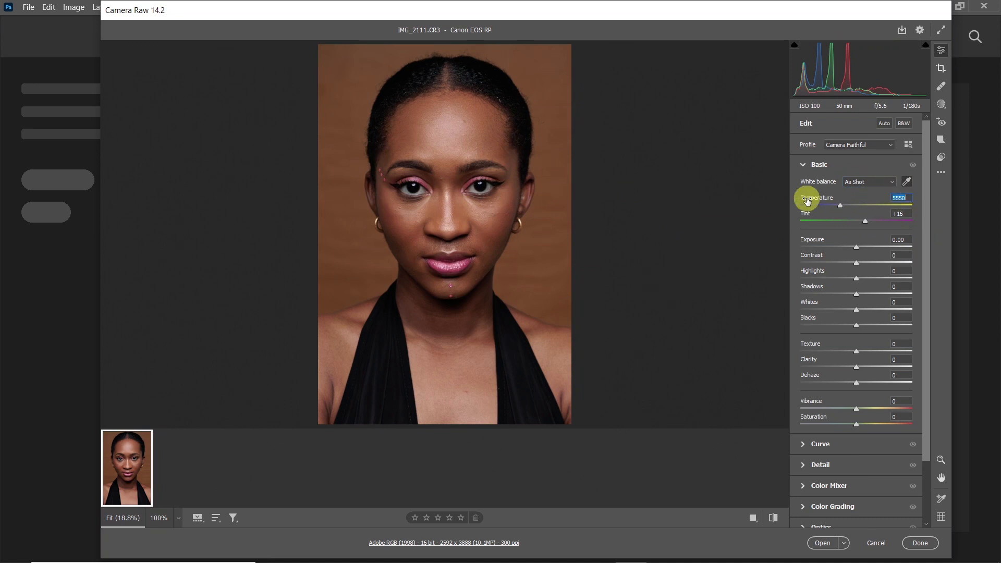
key(ctrl+4)
click(905, 197)
text(6)
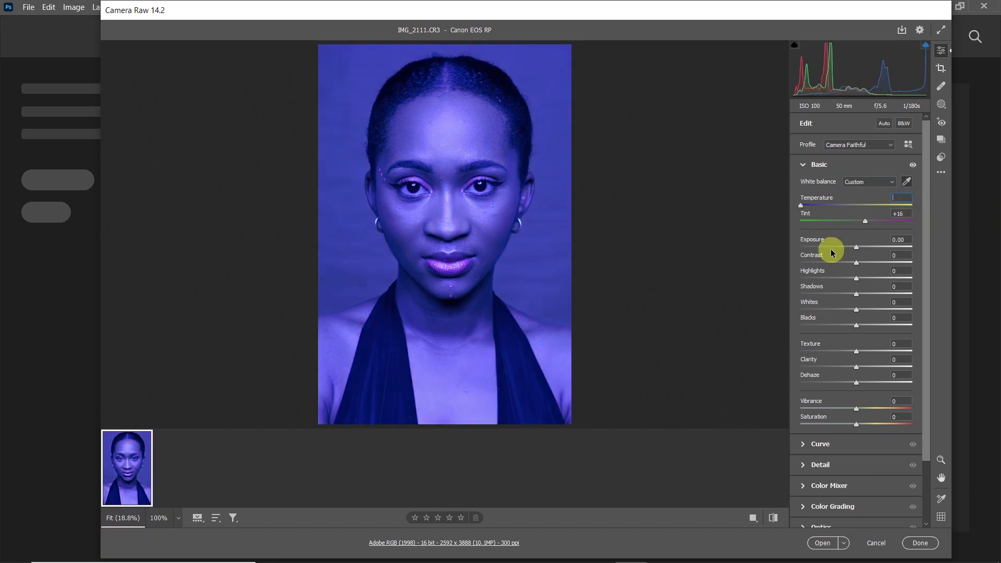
text(400)
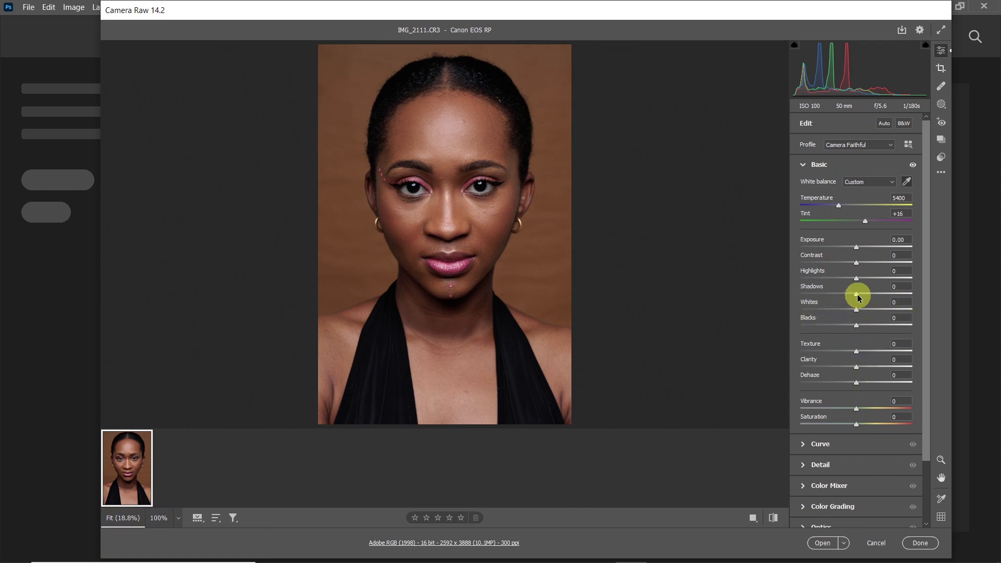
Step: Set Shadows to +50, Highlights to +11, Whites to +3, Blacks to -6 and Exposure to +0.05
drag(859, 297, 880, 294)
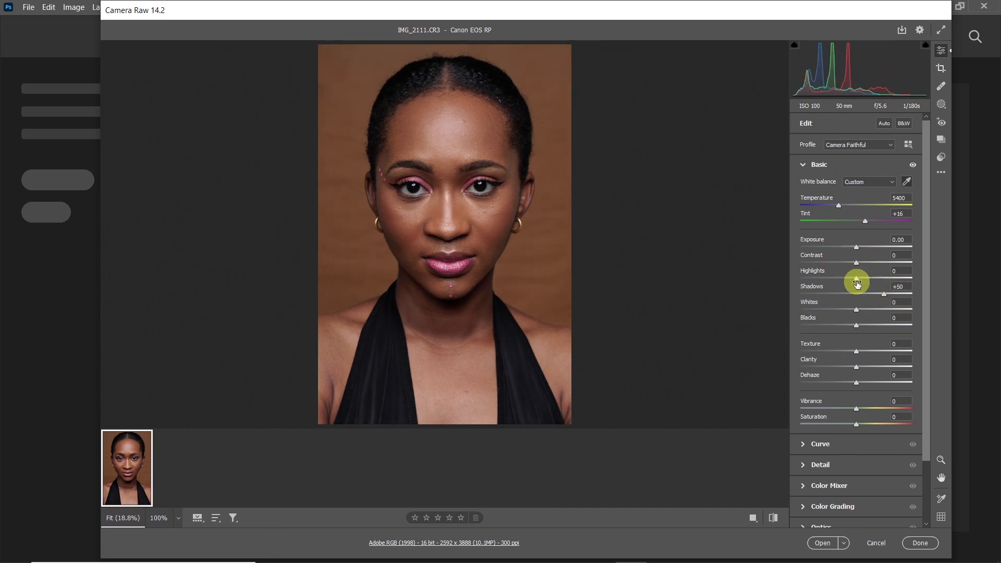
drag(860, 280, 865, 282)
click(856, 329)
drag(855, 329, 853, 328)
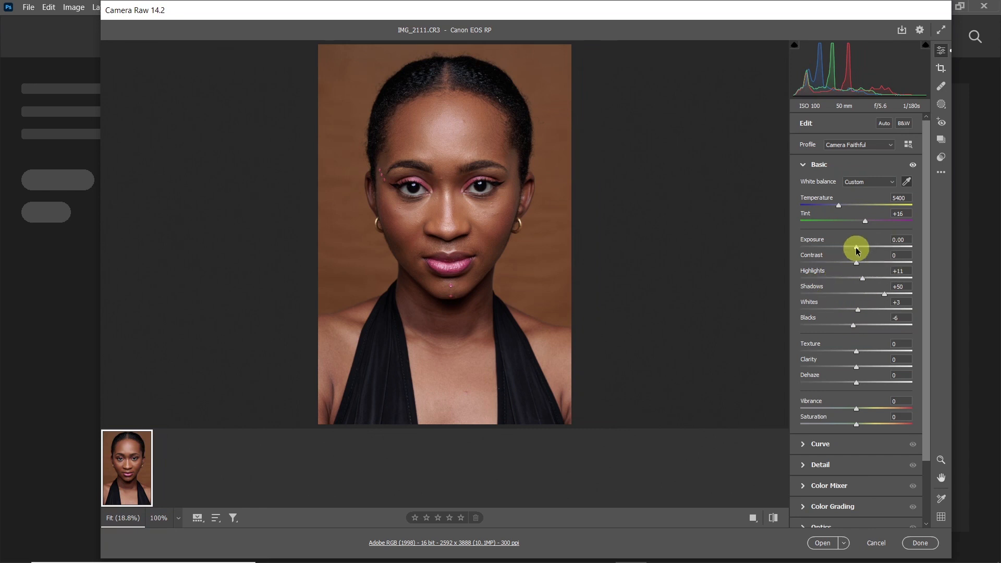
drag(857, 250, 858, 255)
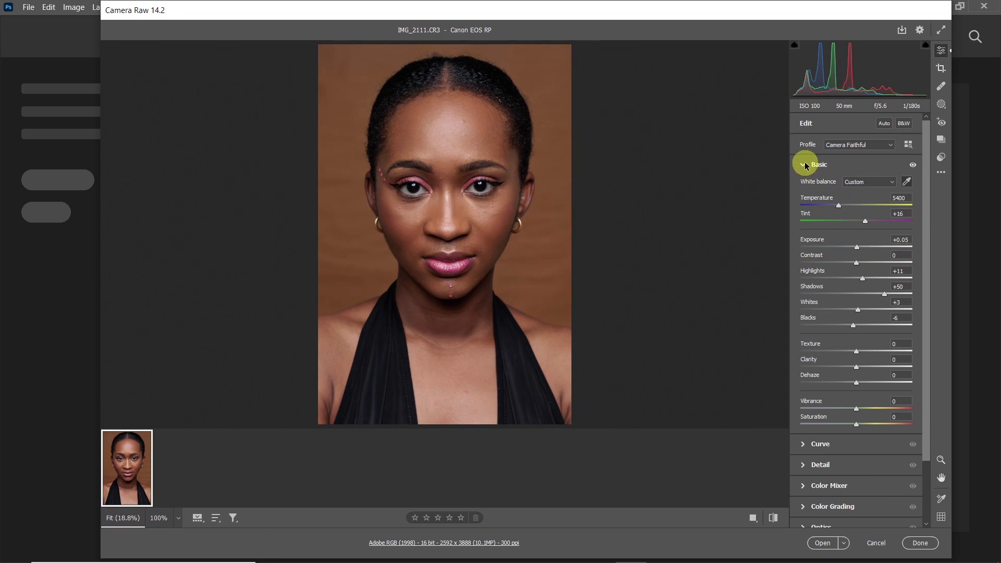
Step: Compare the portrait with and without the Basic adjustments and against the default settings, and collapse the Basic adjustments
click(913, 166)
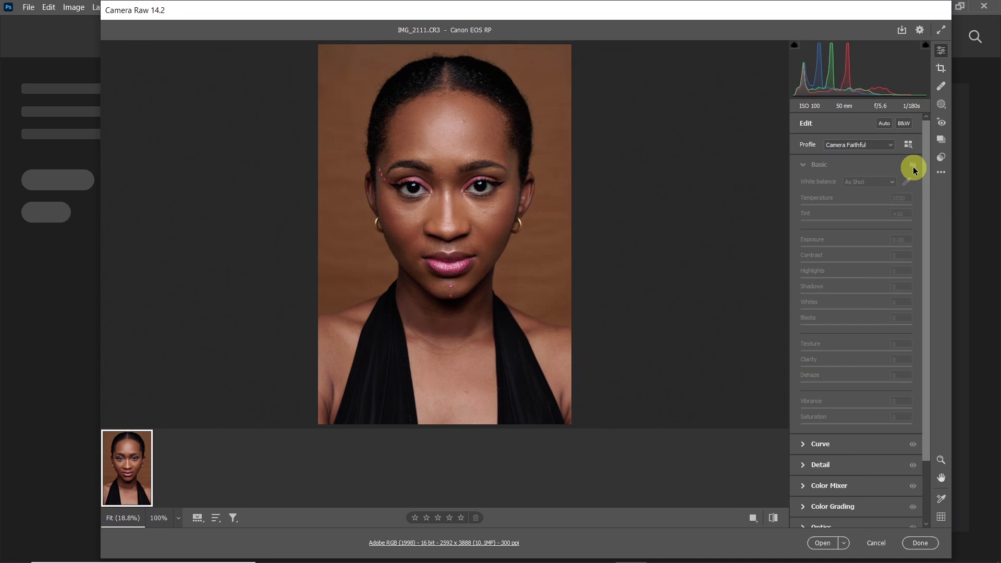
click(913, 166)
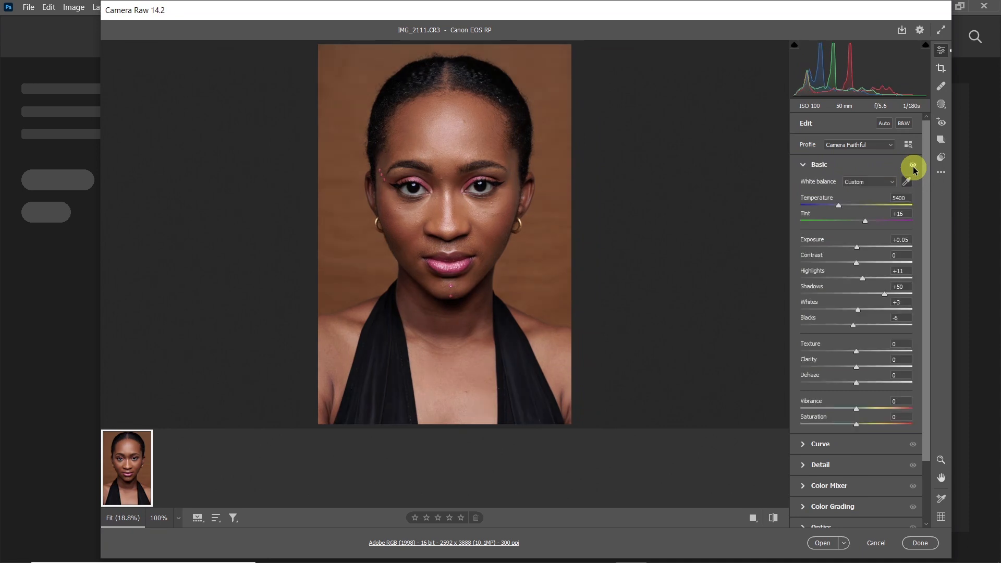
click(774, 519)
click(774, 519)
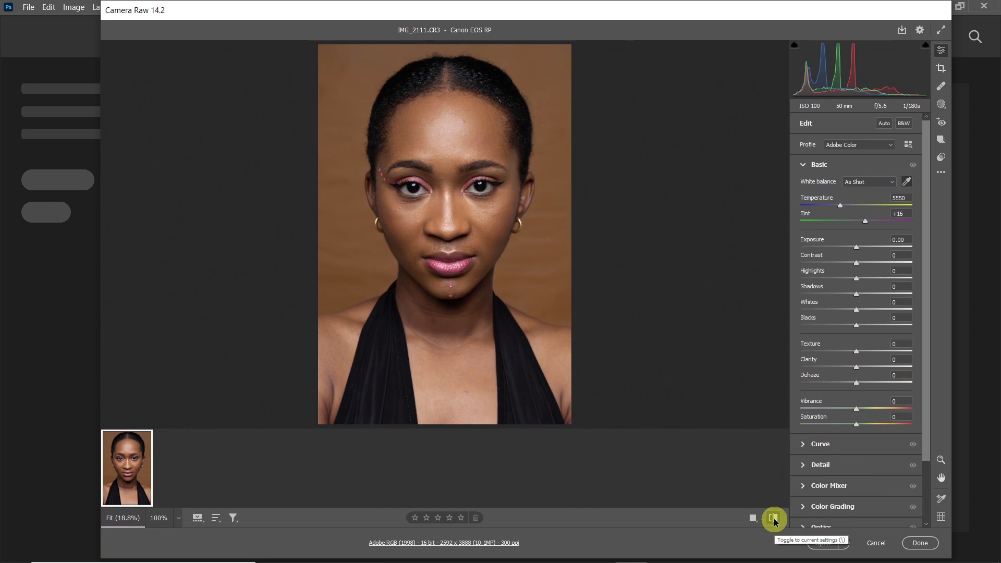
click(774, 519)
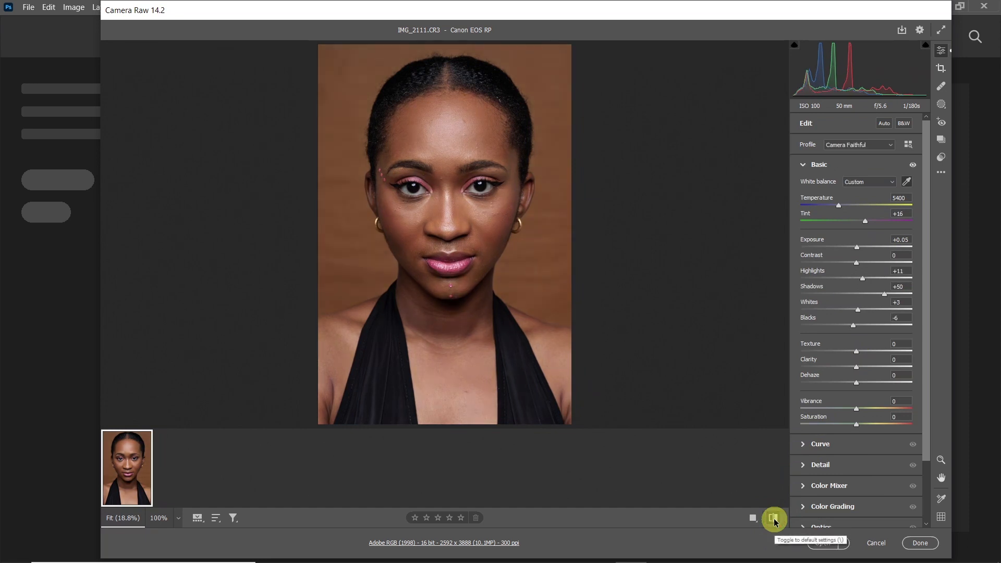
click(803, 165)
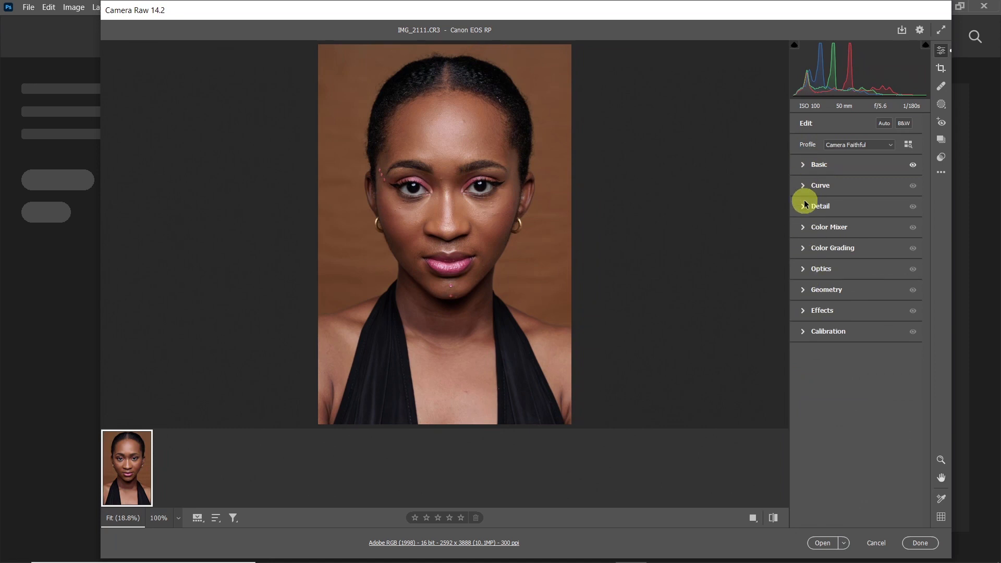
Step: Examine the Curve adjustment controls and collapse them again
click(805, 206)
click(803, 186)
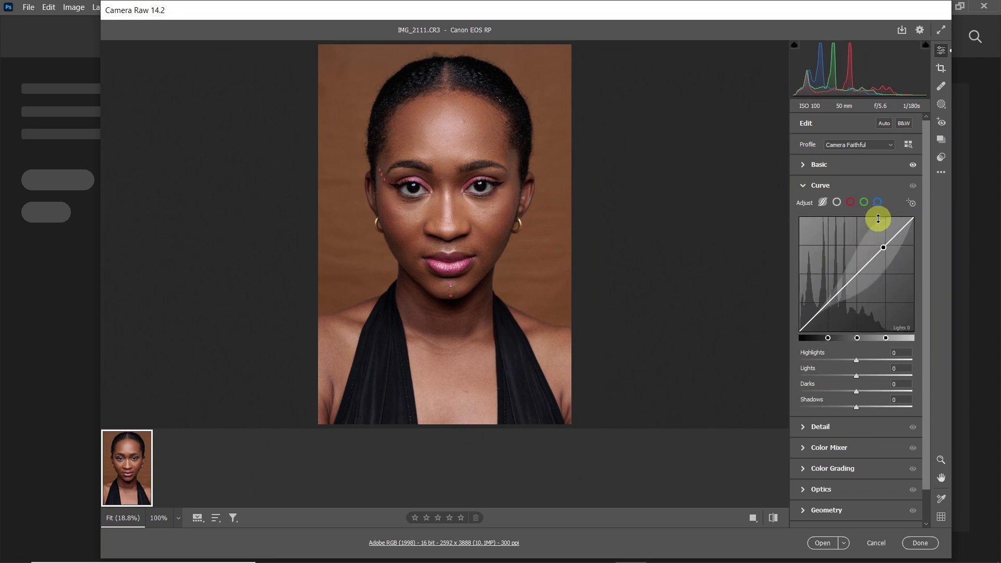
click(806, 186)
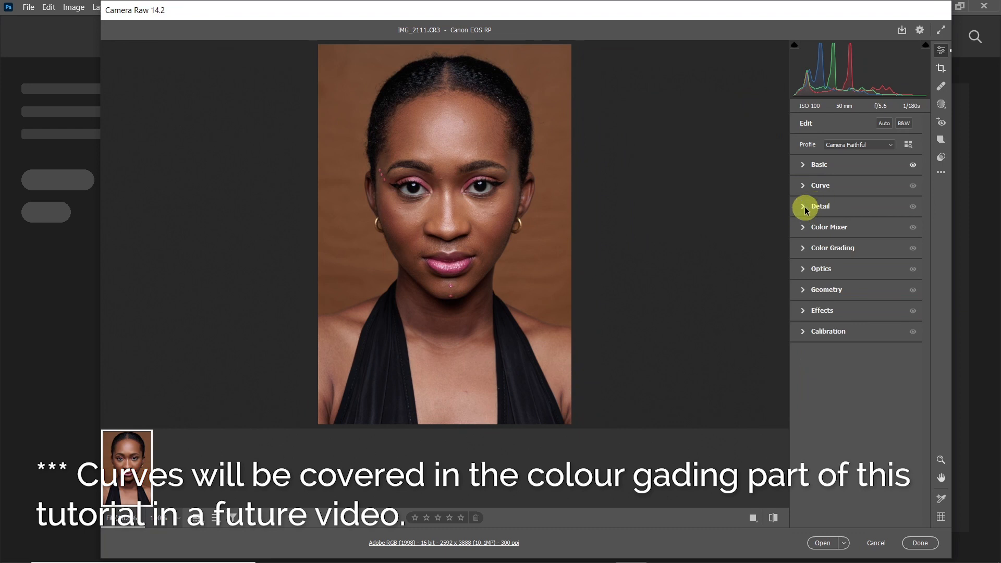
Step: Set Sharpening to 50 in the Detail adjustments and collapse them
key(ctrl+minus)
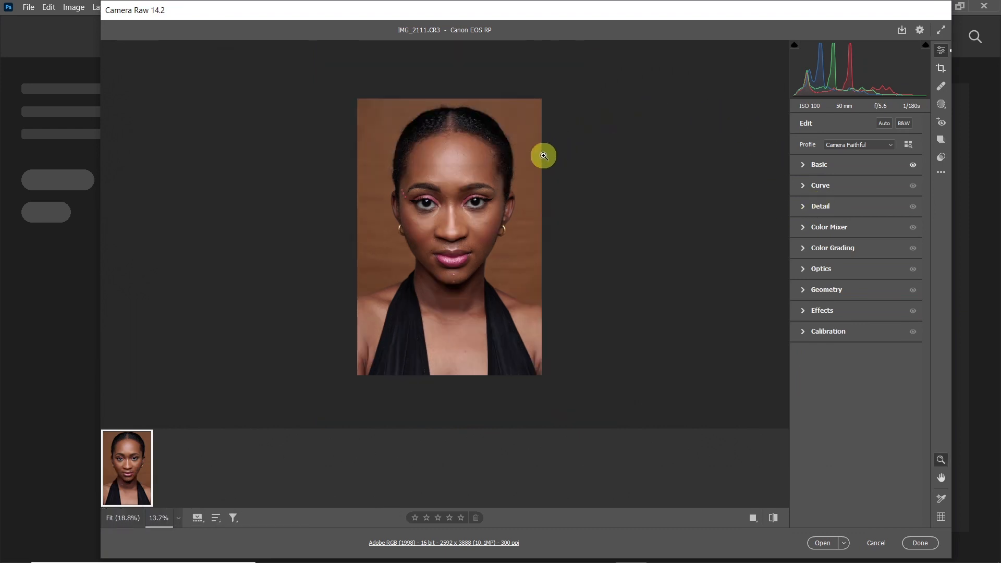
click(804, 206)
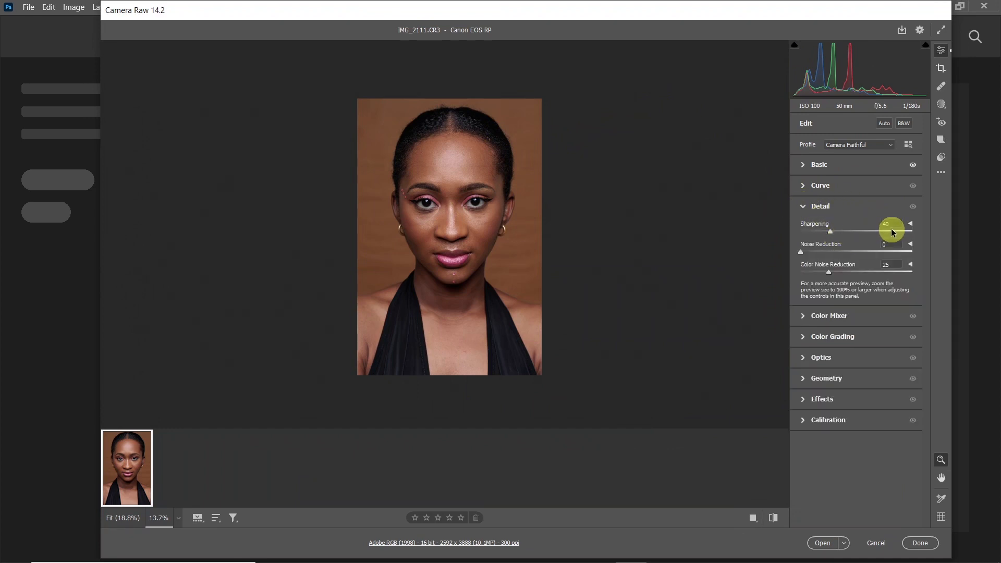
click(892, 223)
text(5)
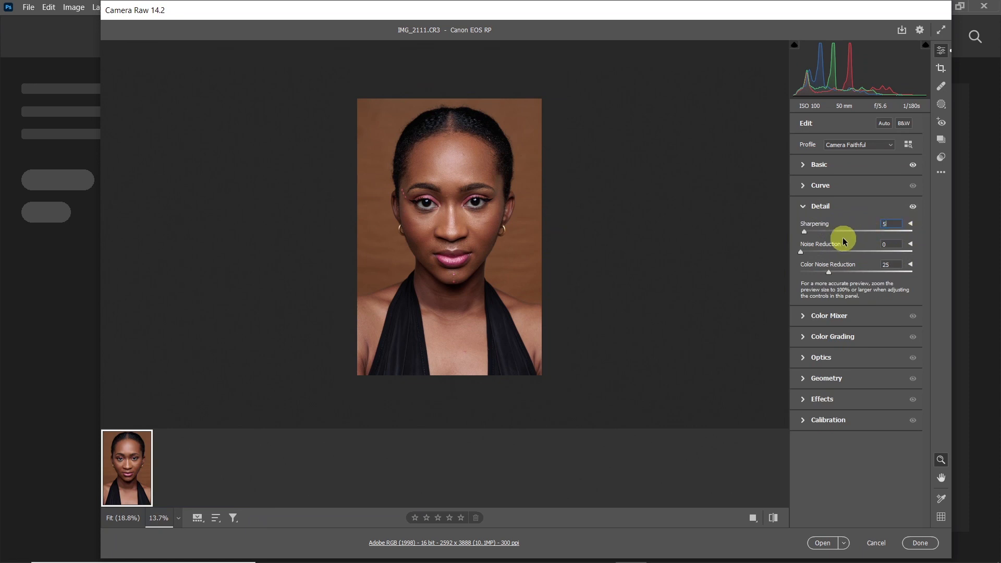
text(0)
click(806, 214)
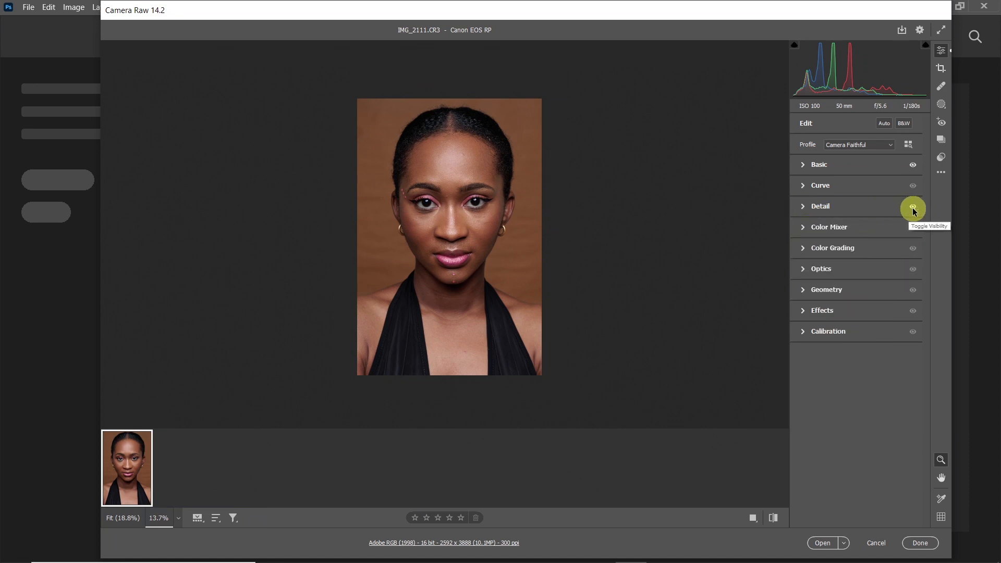
Step: Expand the Color Mixer, look through its Hue, Saturation and Luminance controls, and display all of them together
click(803, 229)
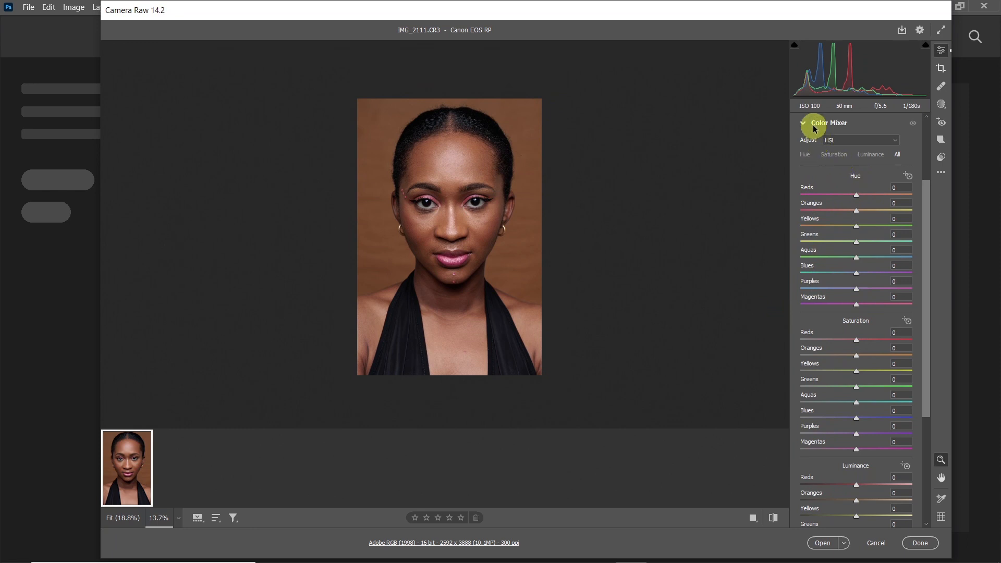
click(808, 158)
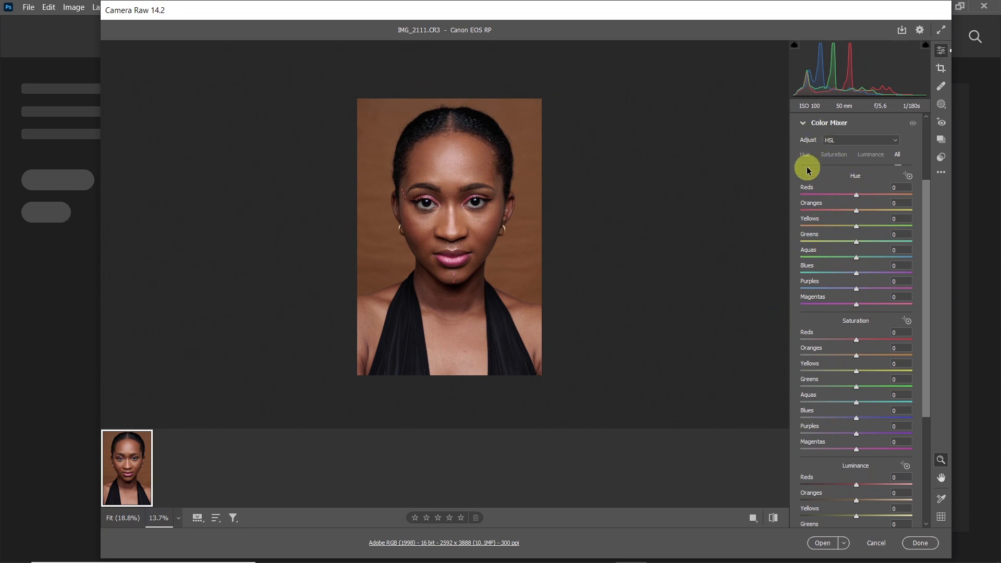
click(834, 259)
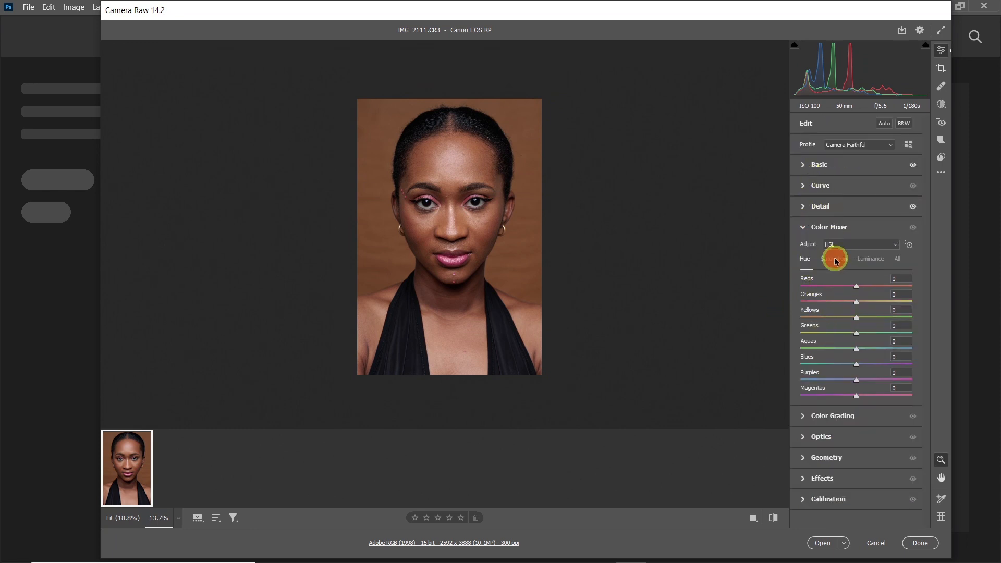
click(871, 259)
click(898, 259)
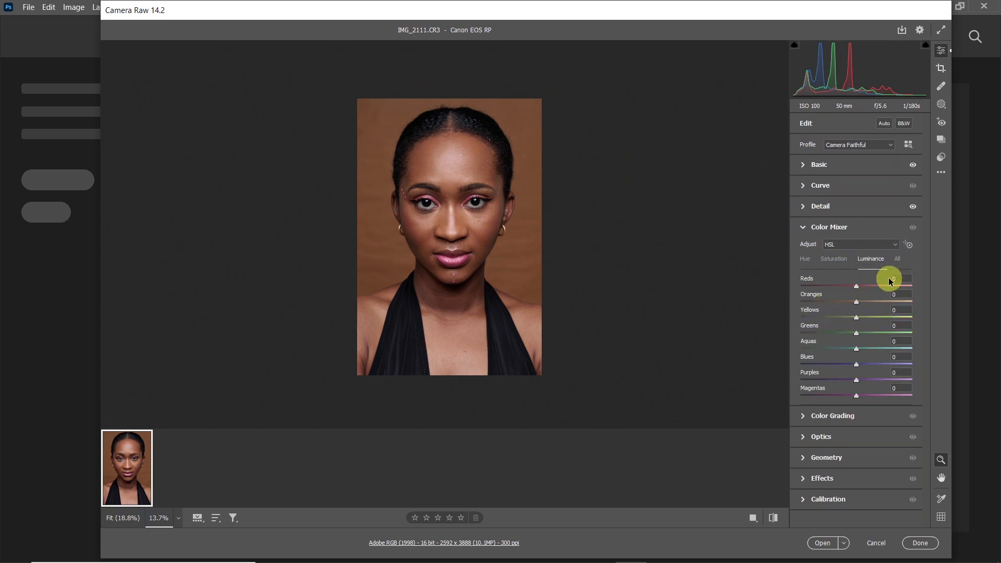
Step: Test the Oranges hue at -65 and +82 in the Color Mixer, and reset it to 0
scroll(833, 299, down, 6)
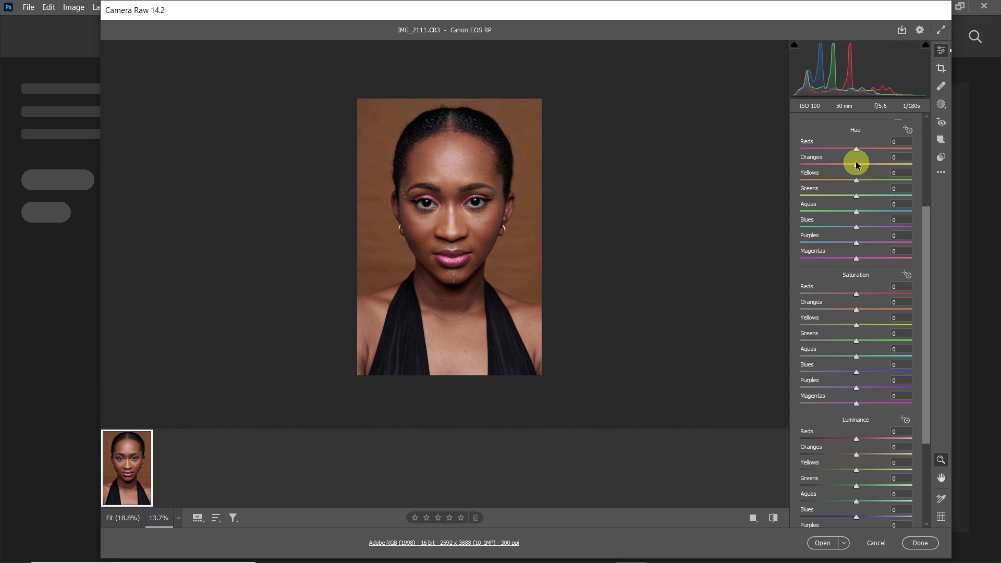
drag(858, 167, 820, 167)
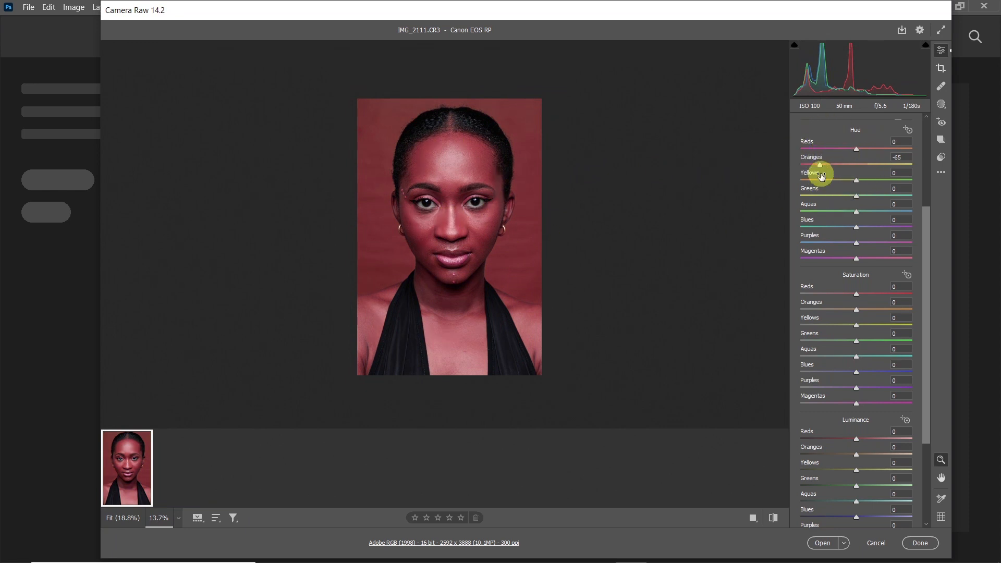
drag(821, 164, 904, 166)
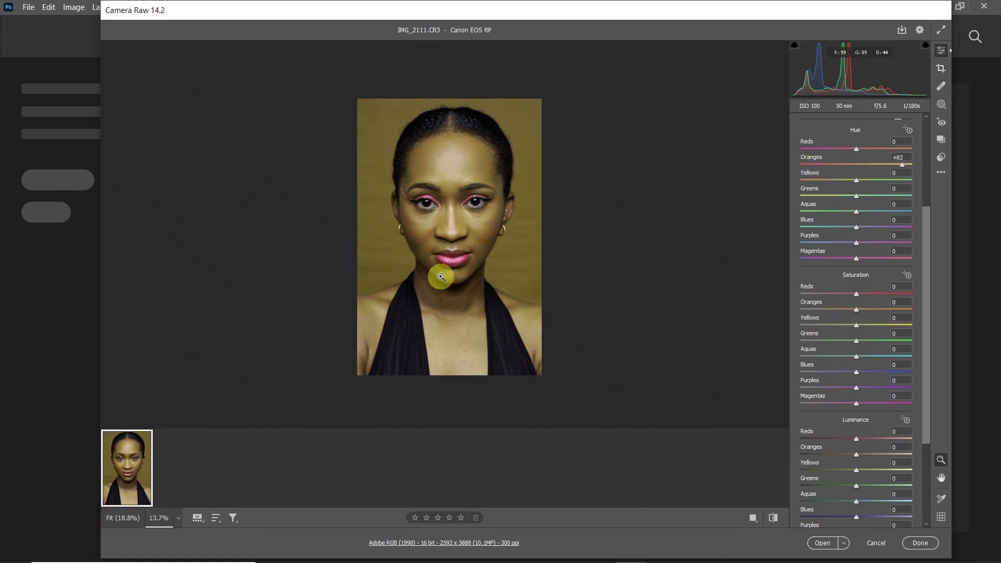
double_click(902, 166)
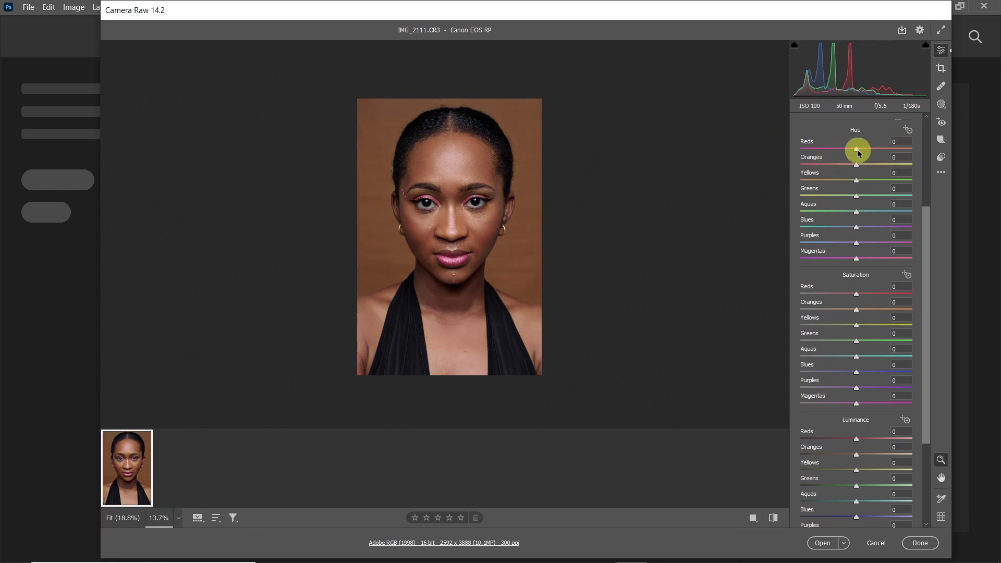
Step: Test the Reds hue at -90 and at a strong positive value, and reset it to 0
drag(839, 150, 808, 152)
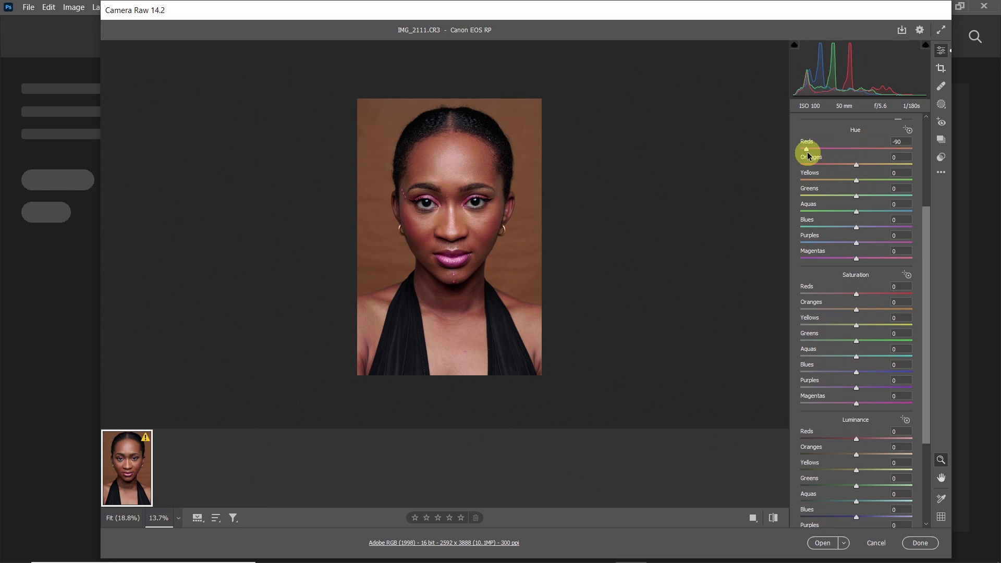
drag(808, 155, 853, 145)
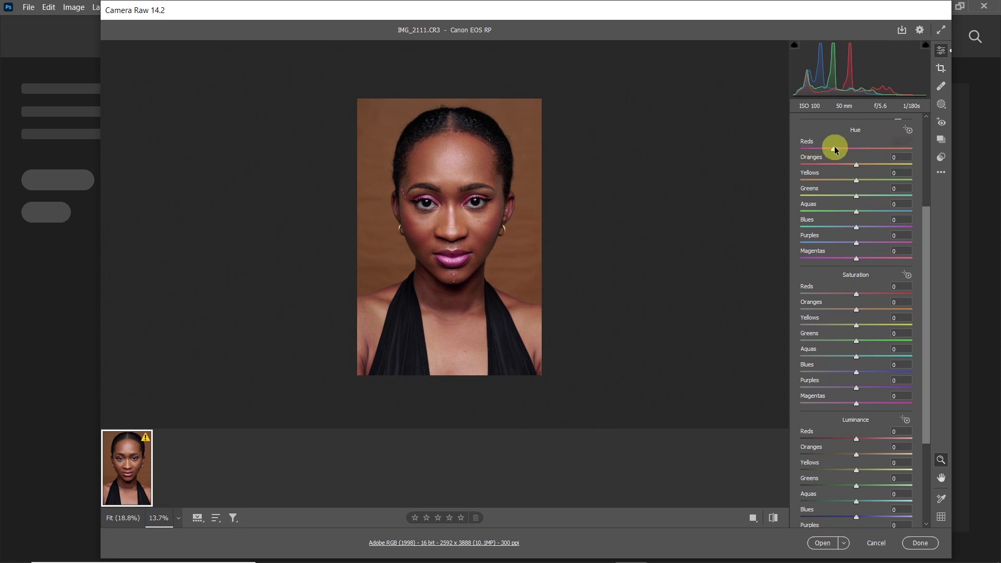
drag(901, 148, 912, 150)
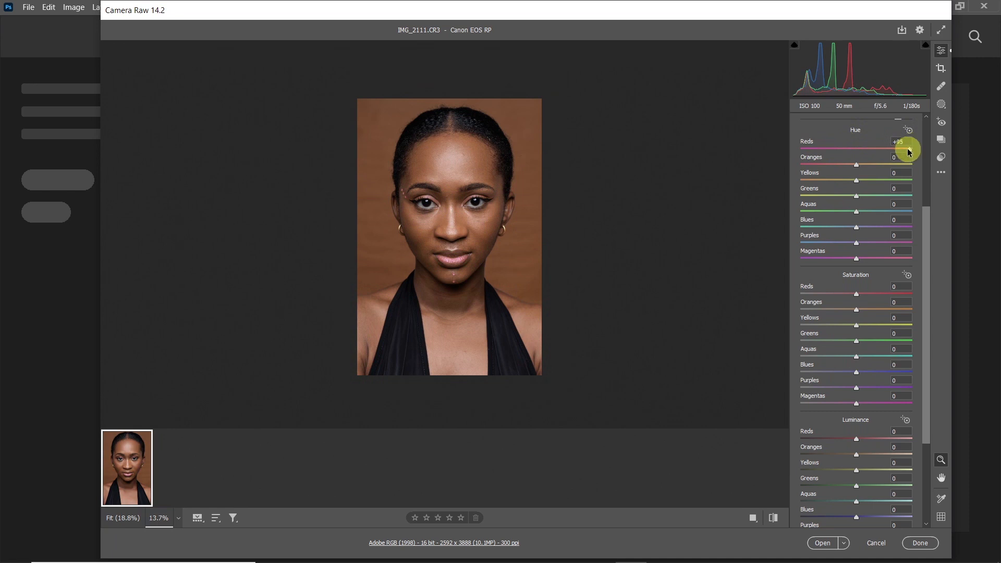
double_click(908, 151)
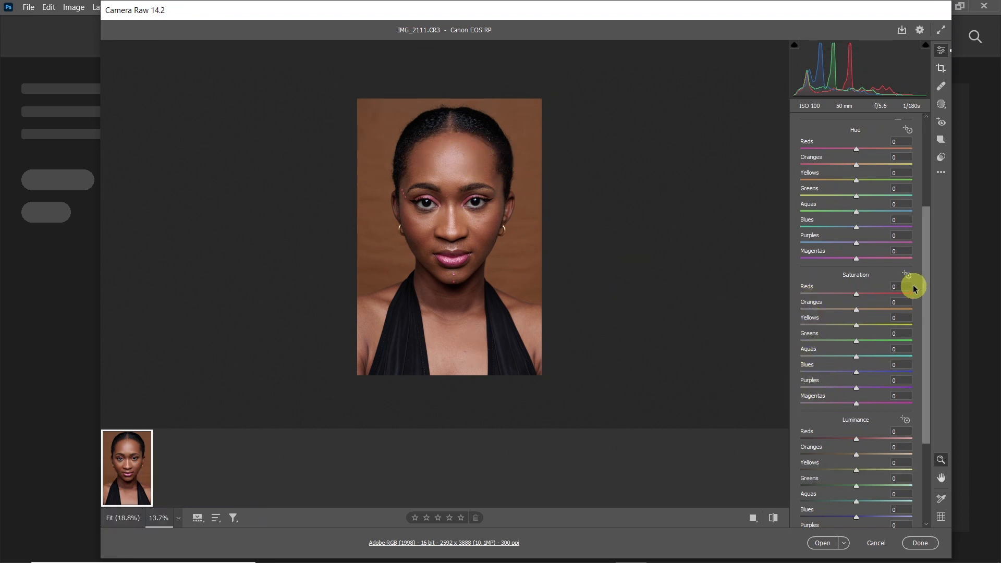
Step: Test Oranges saturation at +100 and -83 and Magentas saturation at -5, resetting both to 0
drag(857, 311, 914, 308)
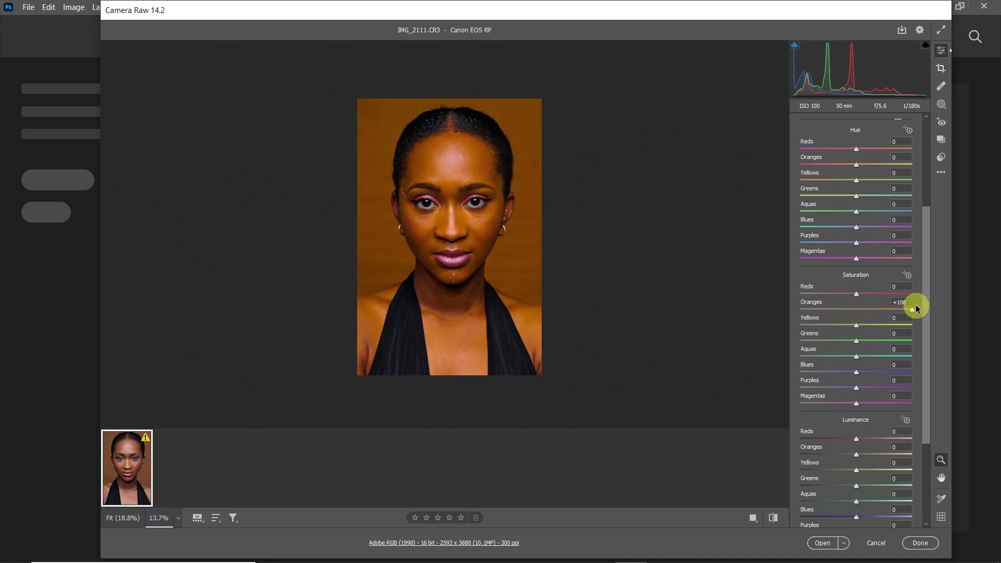
click(810, 311)
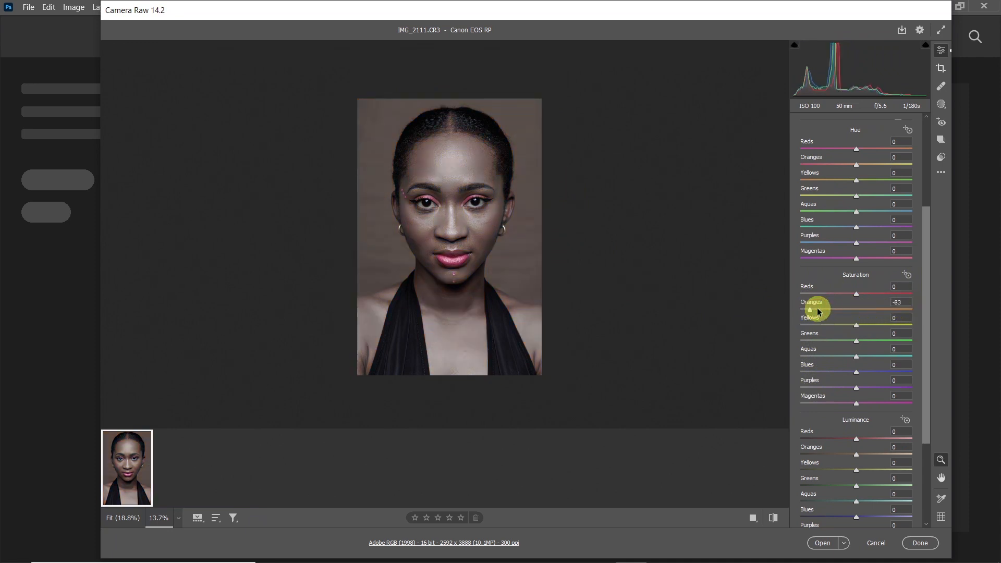
drag(809, 310, 845, 296)
double_click(845, 295)
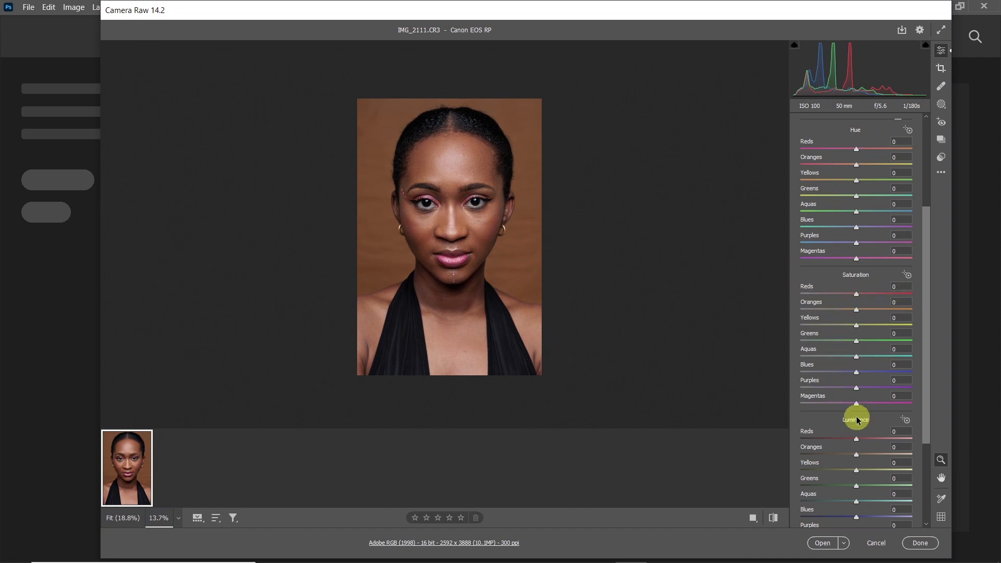
scroll(872, 420, down, 3)
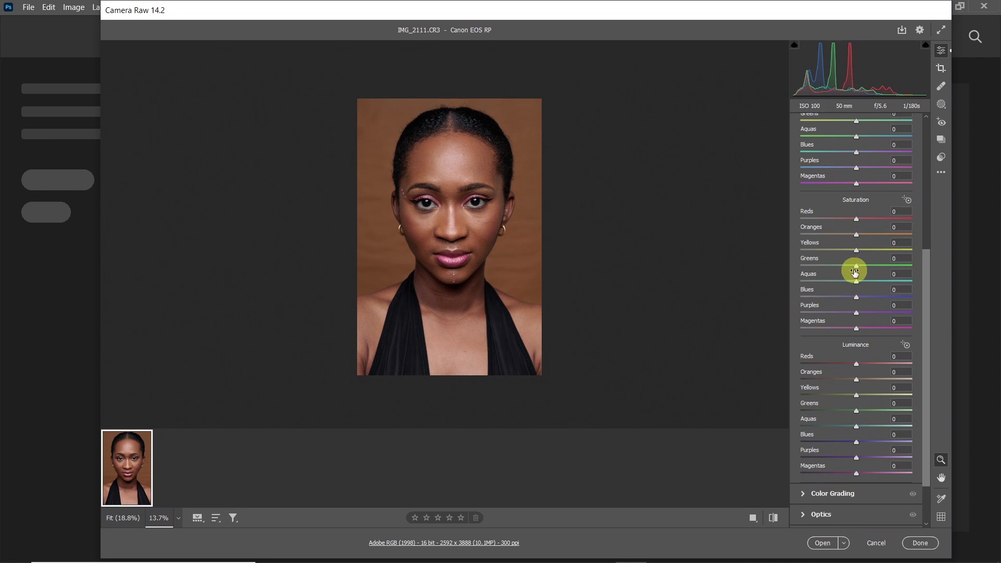
mouse_move(859, 330)
mouse_down()
mouse_move(809, 333)
mouse_move(918, 331)
mouse_move(852, 328)
mouse_move(916, 322)
mouse_move(789, 324)
mouse_move(896, 324)
mouse_move(855, 334)
mouse_up()
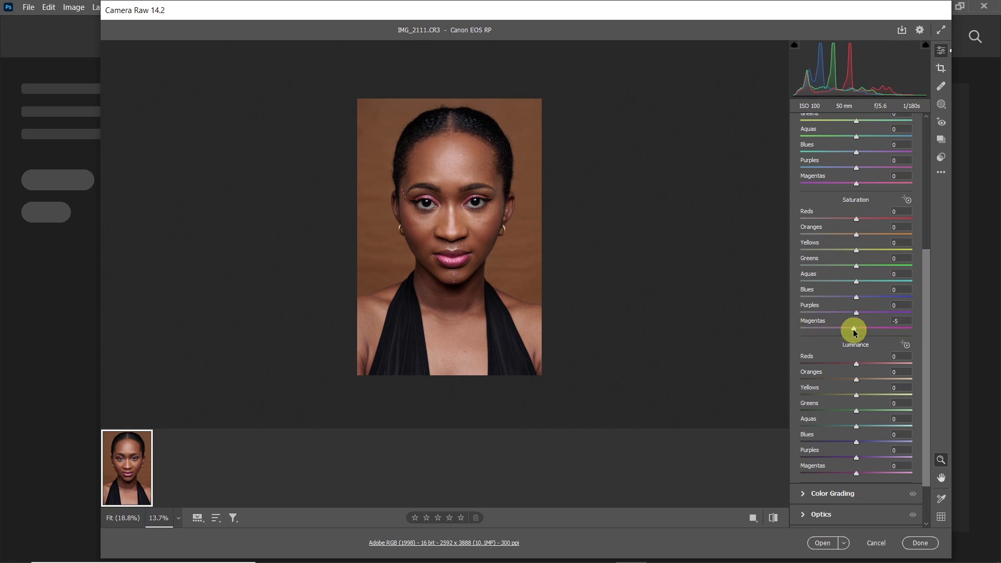
double_click(854, 332)
Step: Test Oranges luminance at -95 and +85 and Reds luminance at +10, resetting both to 0
scroll(866, 374, down, 2)
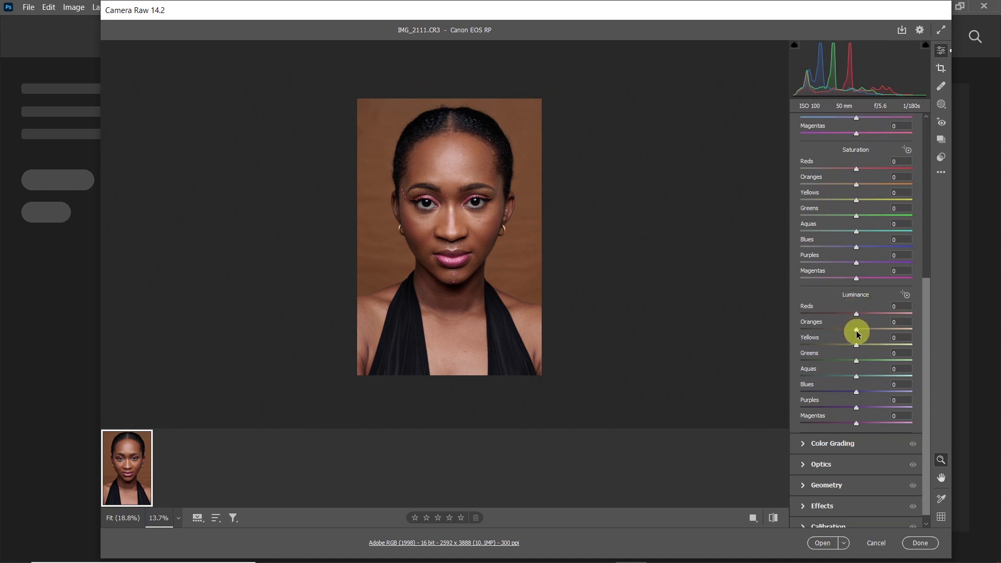
drag(856, 330, 804, 332)
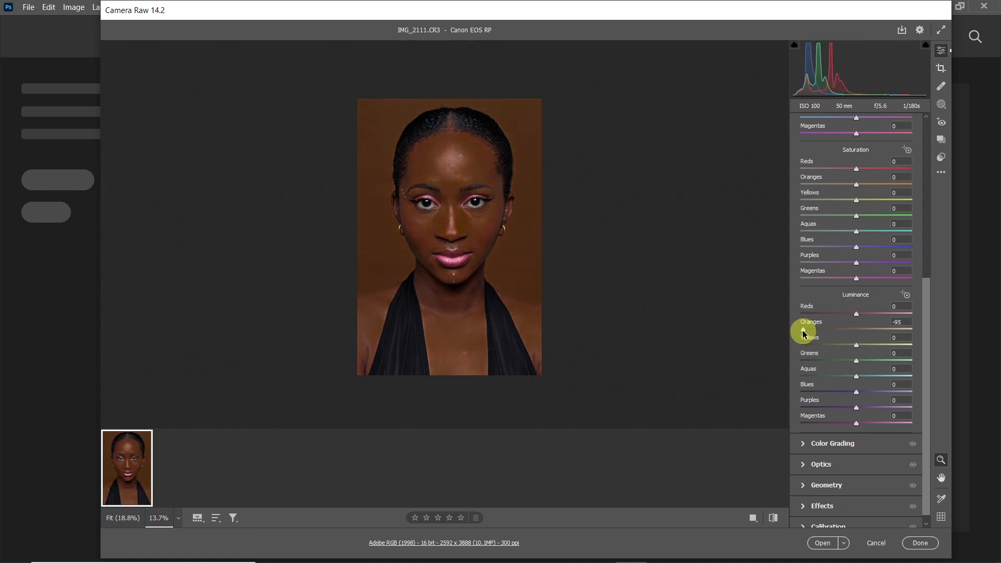
drag(803, 332, 903, 331)
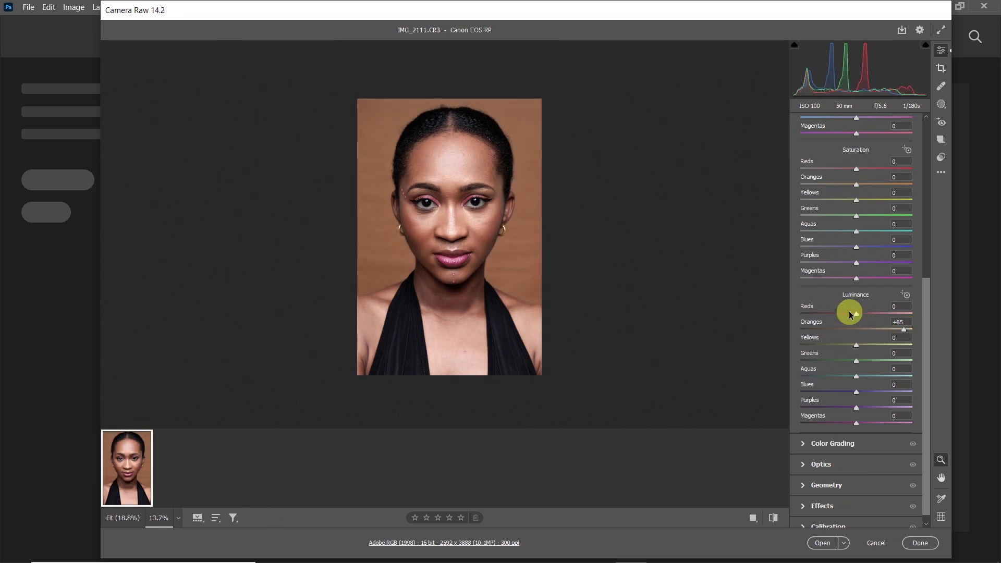
double_click(902, 329)
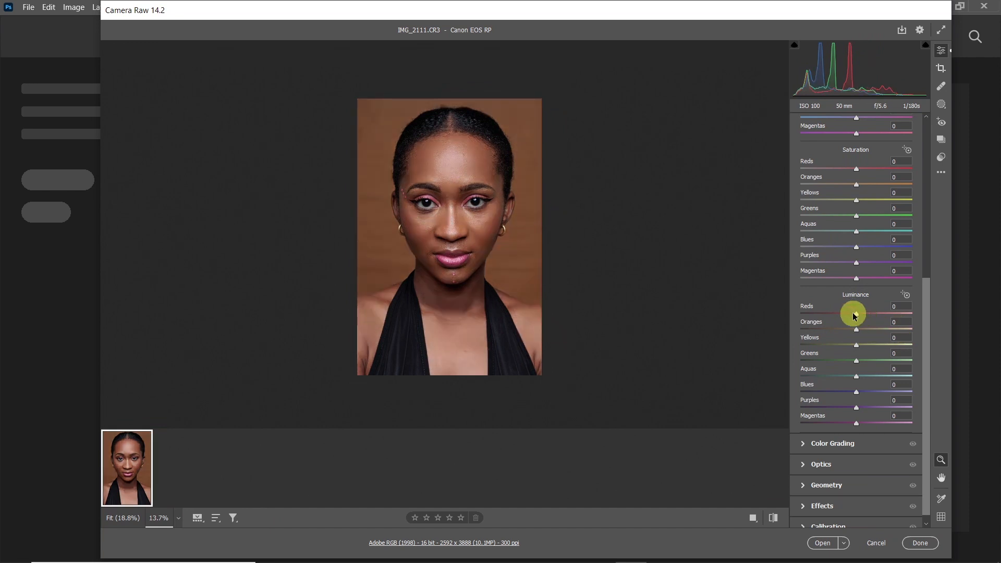
mouse_move(856, 316)
mouse_down()
mouse_move(903, 313)
mouse_move(792, 320)
mouse_move(922, 324)
mouse_move(833, 324)
mouse_move(858, 324)
mouse_move(871, 311)
mouse_move(863, 314)
mouse_up()
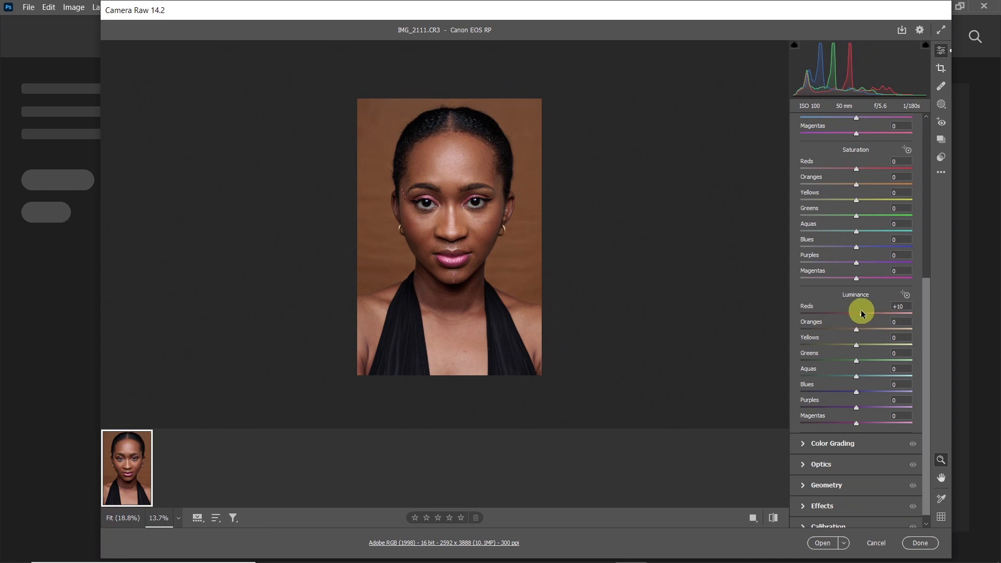
double_click(863, 316)
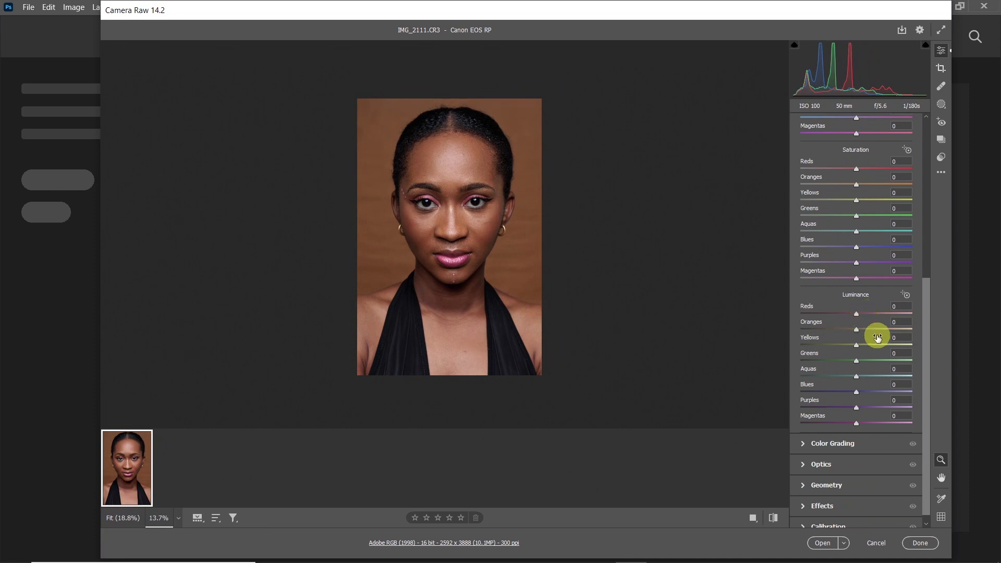
scroll(851, 379, down, 1)
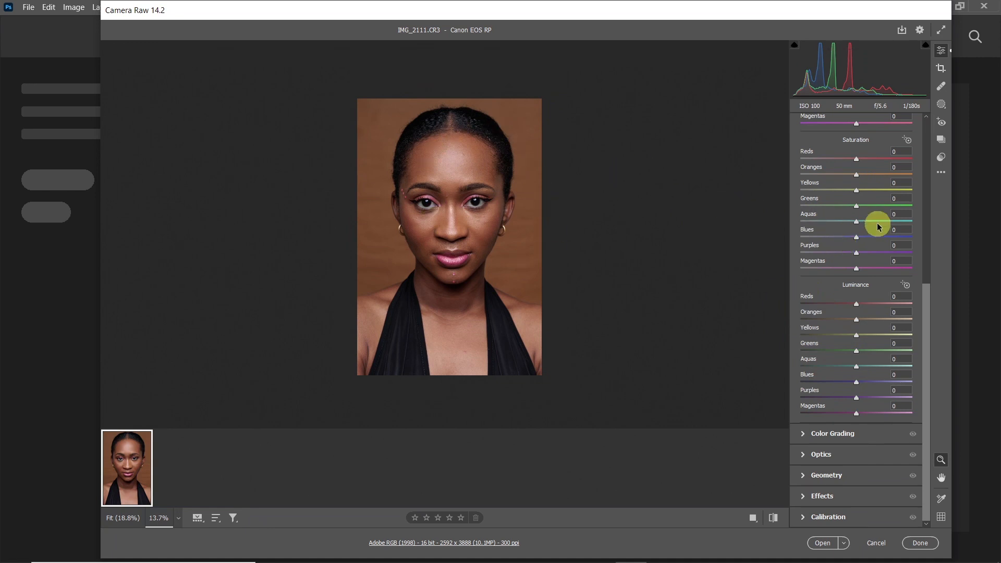
Step: Try an Oranges hue of +7 and a Reds hue of -37, resetting each to 0
scroll(862, 251, up, 3)
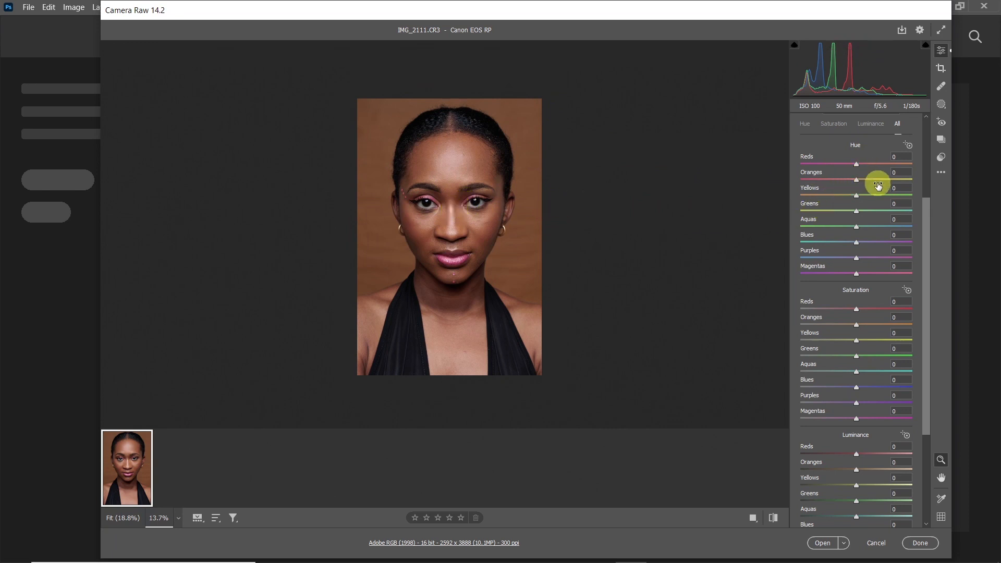
mouse_move(856, 179)
mouse_down()
mouse_move(807, 181)
mouse_move(901, 183)
mouse_move(823, 192)
mouse_move(874, 183)
mouse_move(825, 187)
mouse_move(872, 188)
mouse_move(829, 189)
mouse_move(861, 190)
mouse_up()
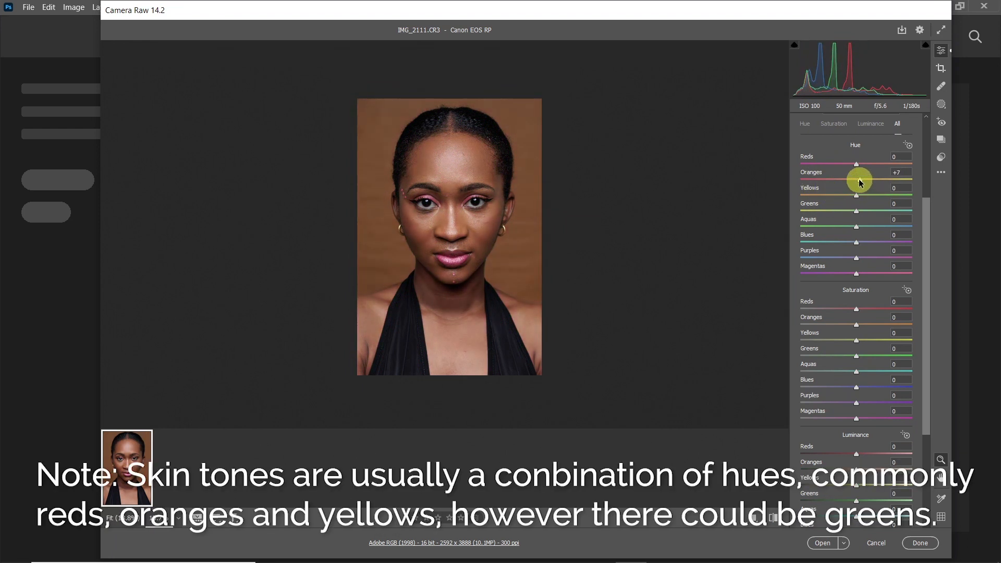
double_click(862, 179)
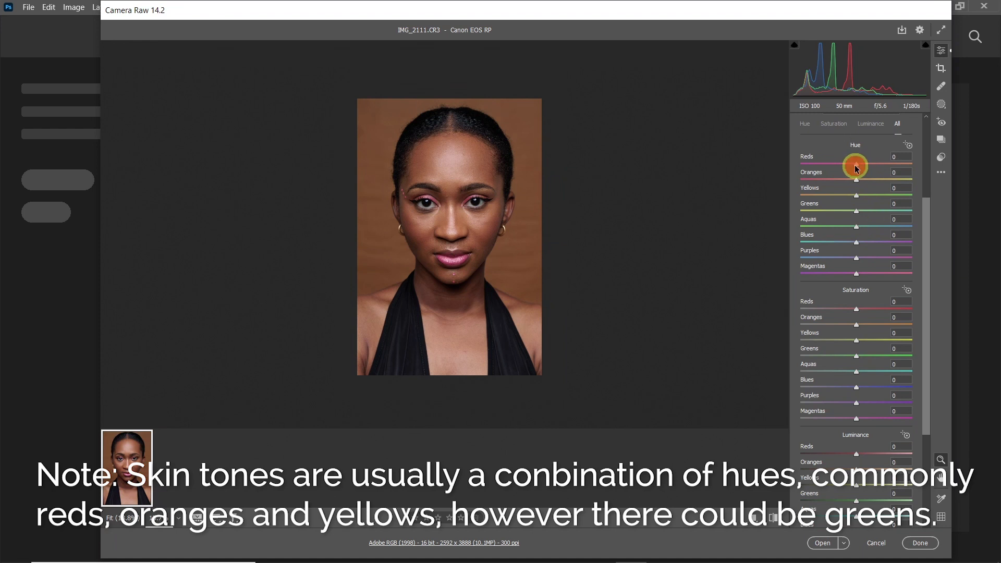
drag(857, 168, 837, 164)
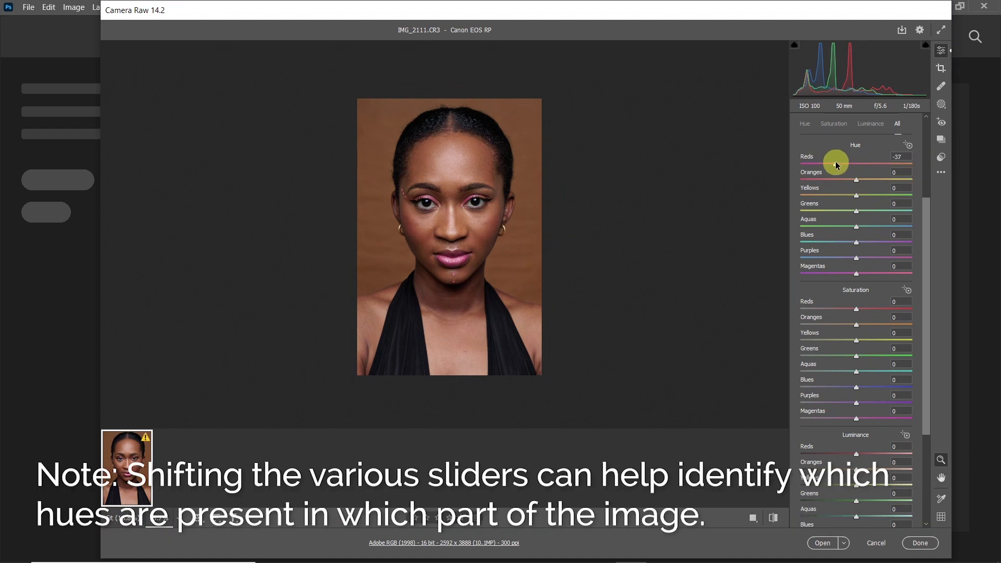
double_click(840, 166)
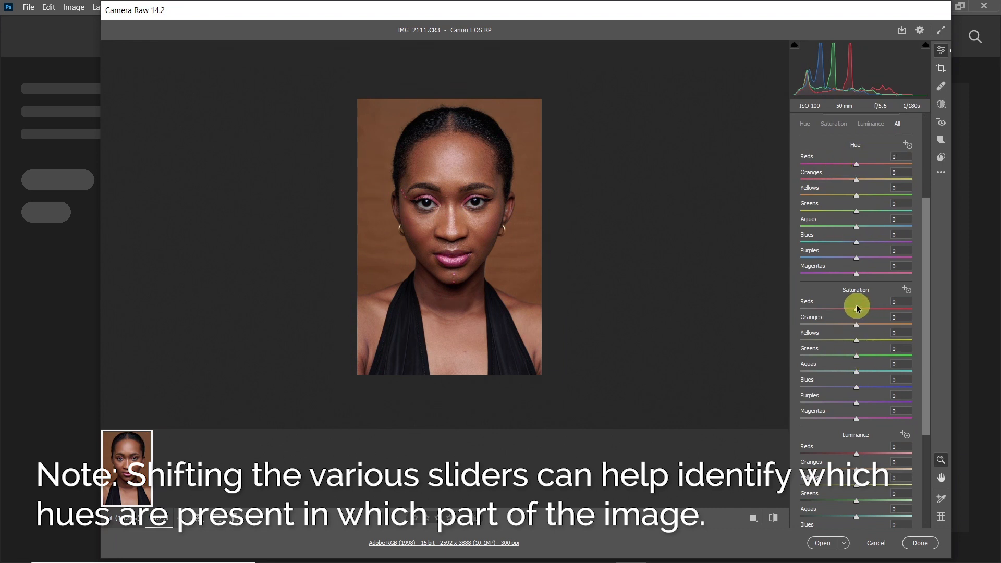
Step: Set the Color Mixer hue to +6 for Reds and +9 for Yellows
mouse_move(858, 309)
mouse_down()
mouse_move(918, 309)
mouse_move(820, 306)
mouse_move(902, 311)
mouse_move(858, 312)
mouse_up()
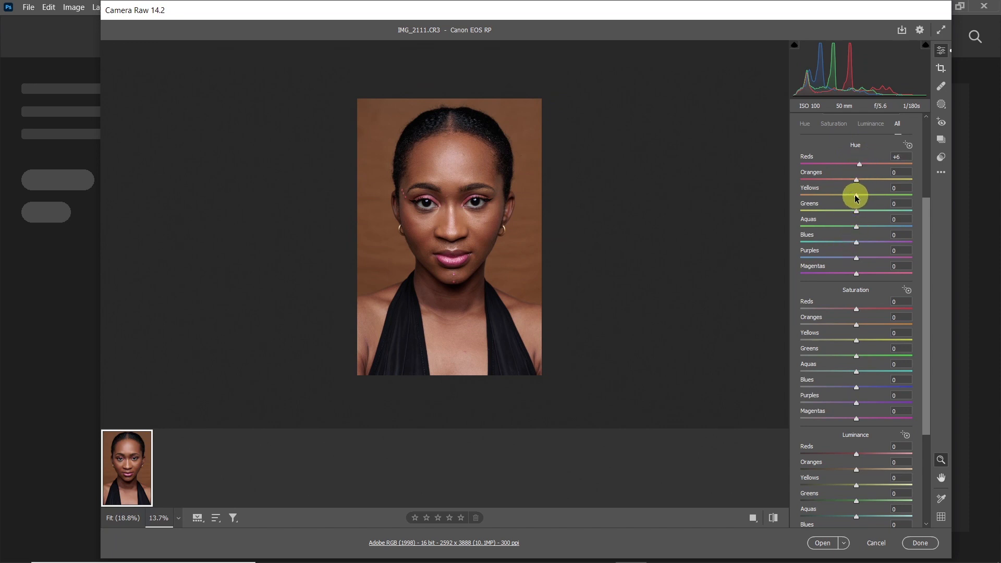
mouse_move(856, 197)
mouse_down()
mouse_move(798, 197)
mouse_move(869, 206)
mouse_move(862, 204)
mouse_up()
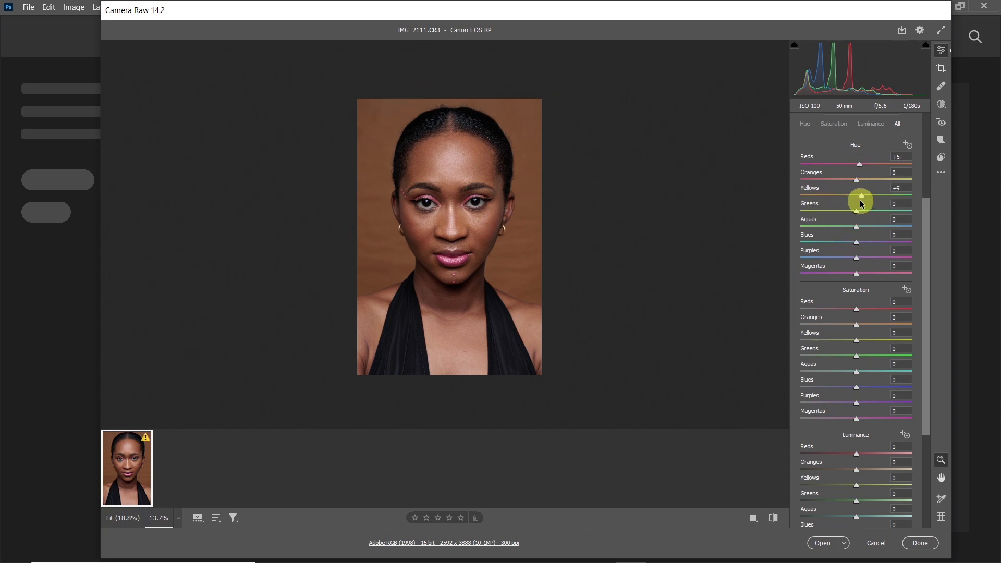
Step: Set the Color Mixer hue of Yellows to -7
click(863, 199)
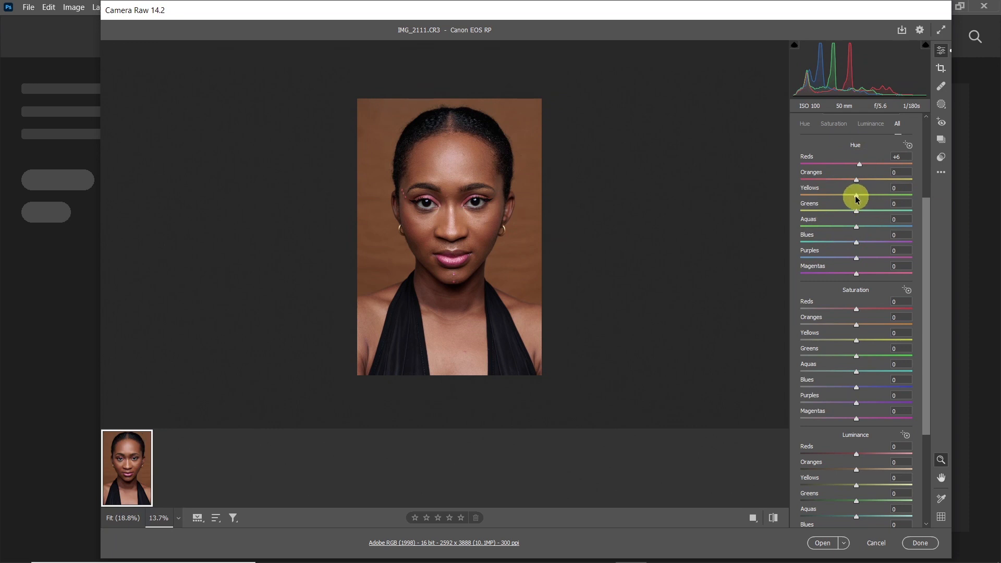
drag(857, 198, 853, 198)
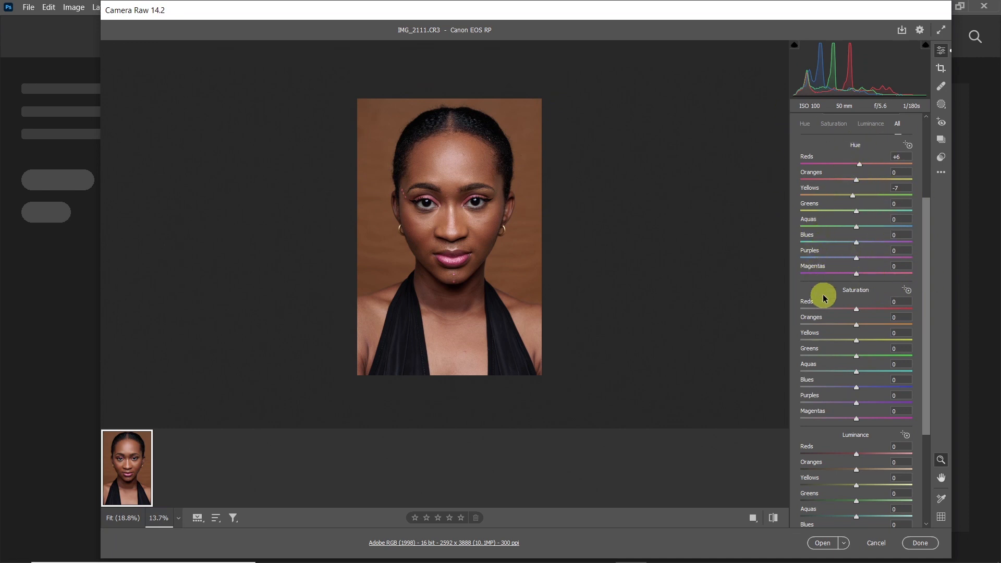
Step: Set Color Mixer saturation to -6 for Reds, -13 Oranges and -5 Yellows, and luminance to +1 Reds, +3 Oranges and +1 Yellows
scroll(823, 291, down, 2)
scroll(832, 290, down, 2)
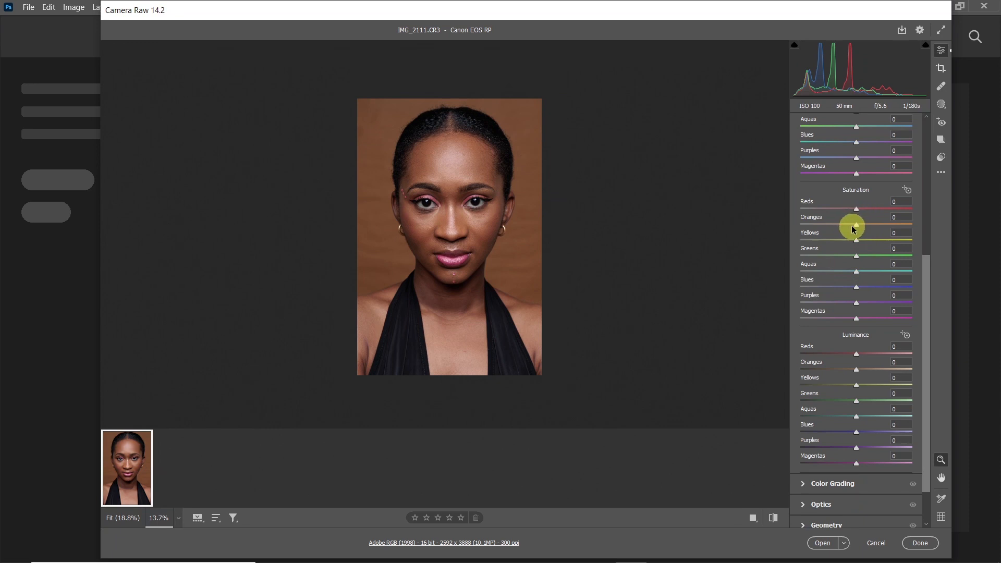
drag(857, 225, 852, 211)
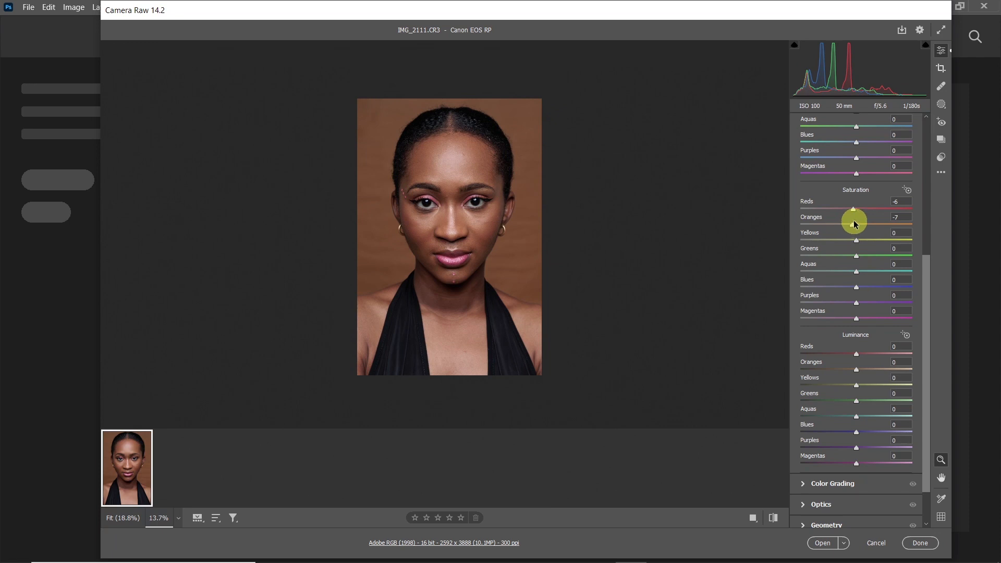
mouse_move(855, 225)
mouse_down()
mouse_move(834, 224)
mouse_move(853, 230)
mouse_up()
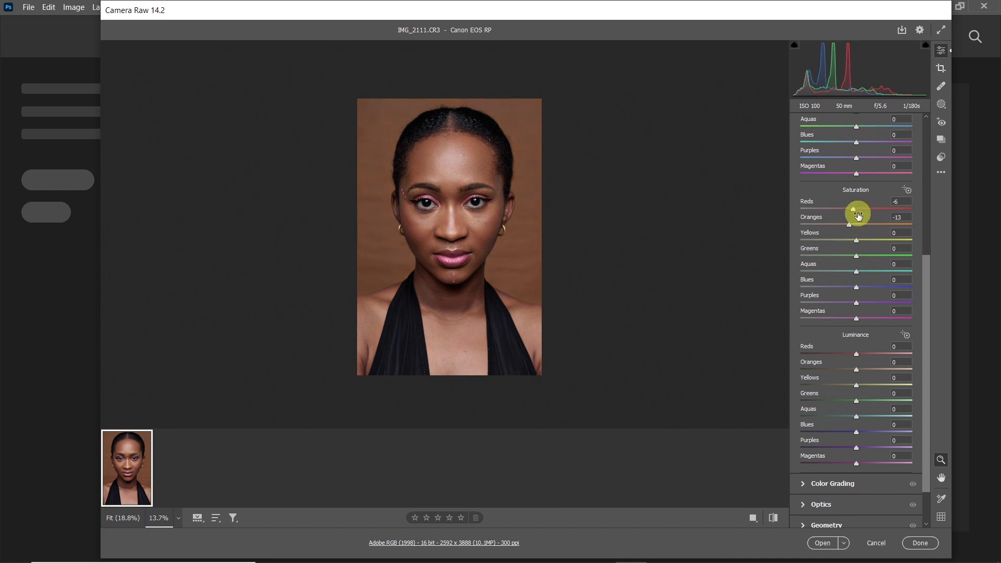
drag(856, 242, 853, 244)
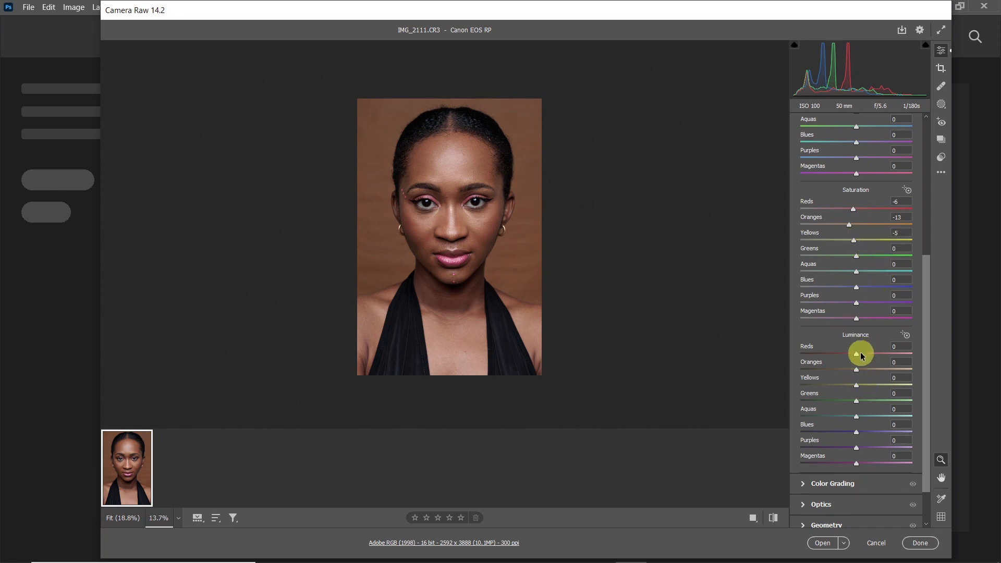
drag(856, 372, 860, 372)
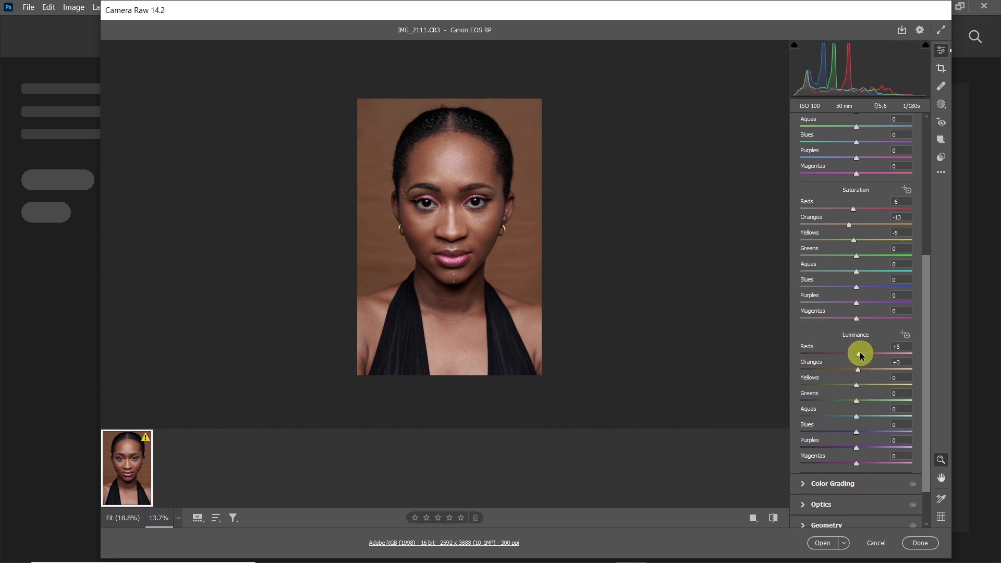
click(857, 386)
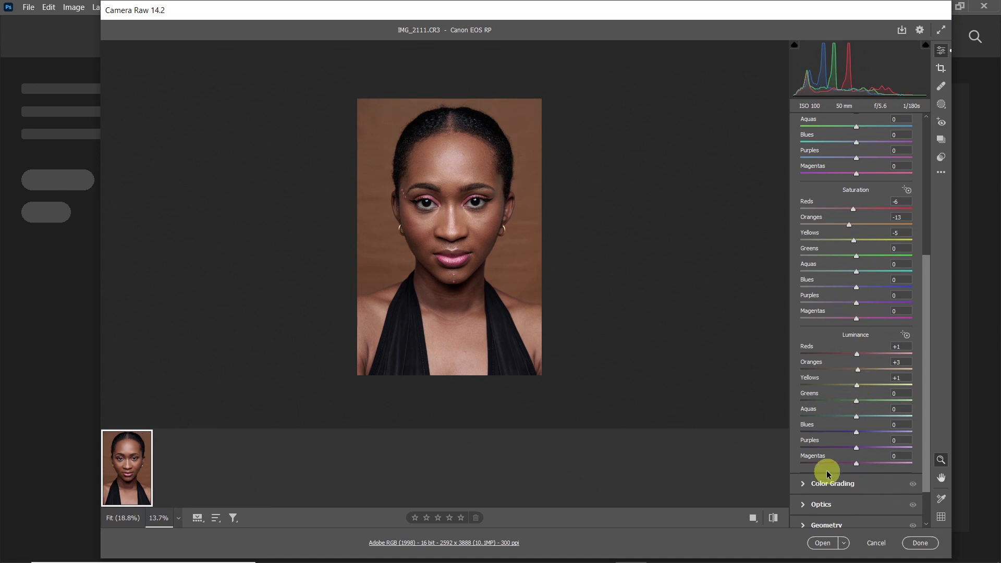
Step: Compare the portrait with its default settings and with the Color Mixer adjustments switched off and on, ending with the edits active
click(776, 518)
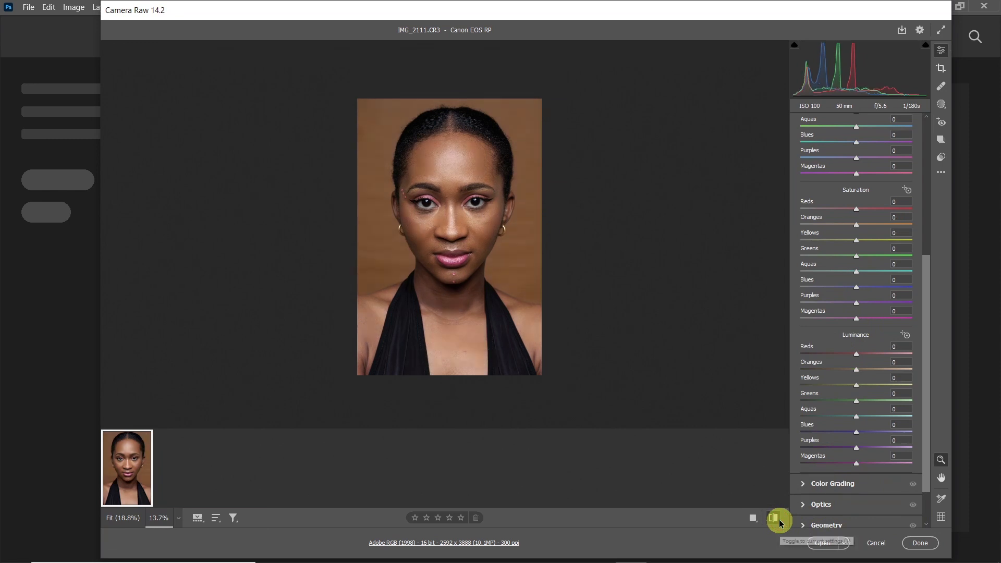
click(774, 518)
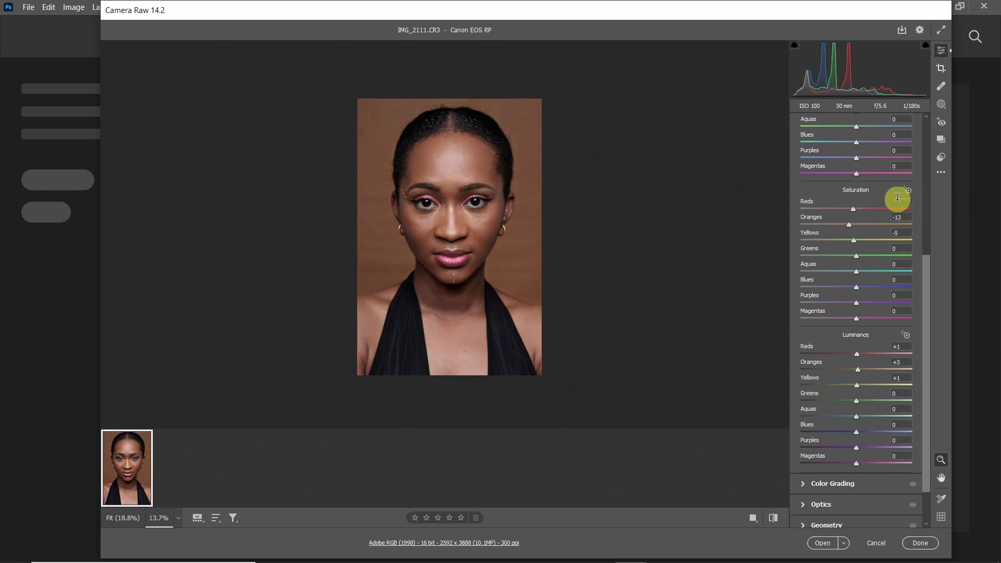
scroll(896, 205, up, 2)
scroll(895, 205, up, 3)
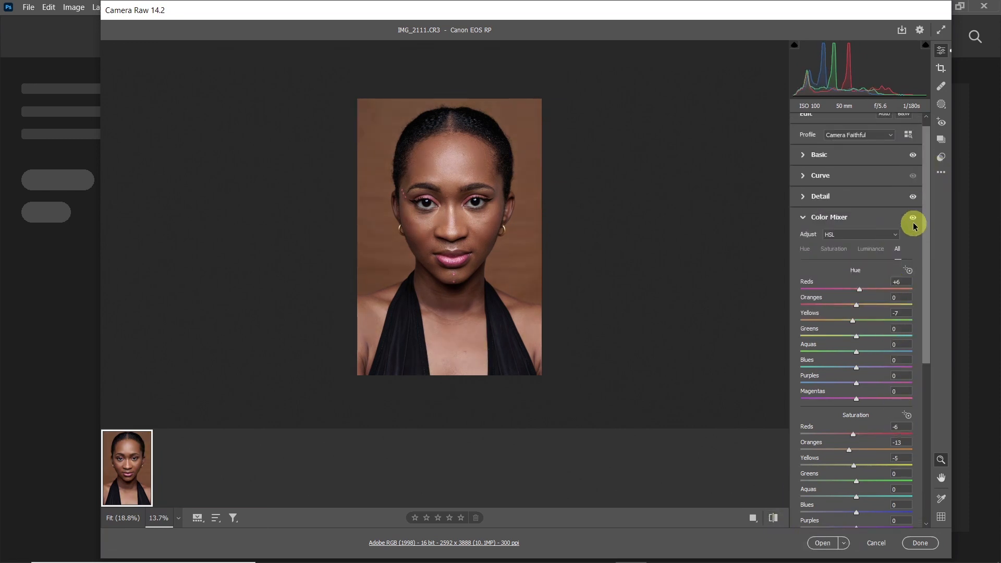
click(913, 218)
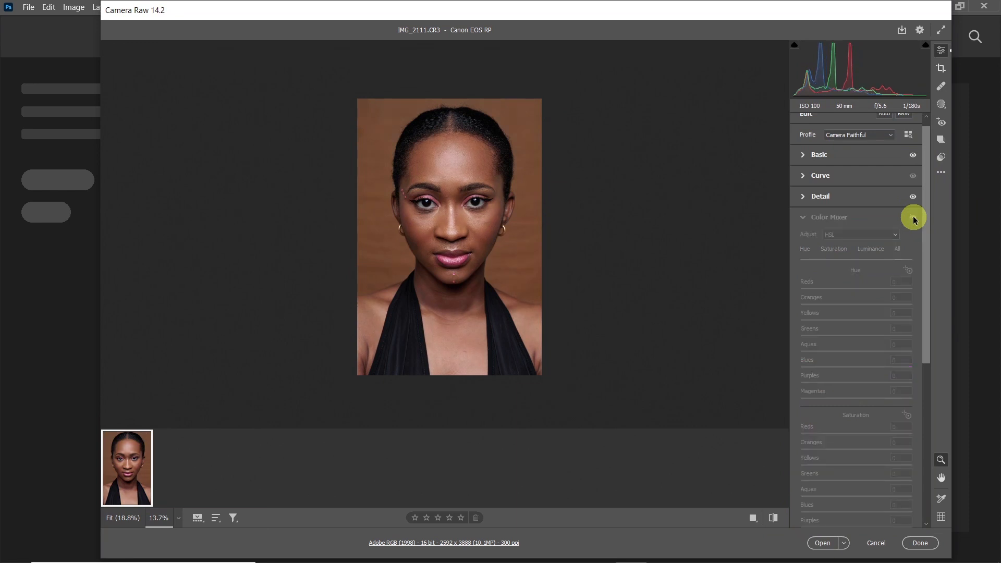
click(913, 218)
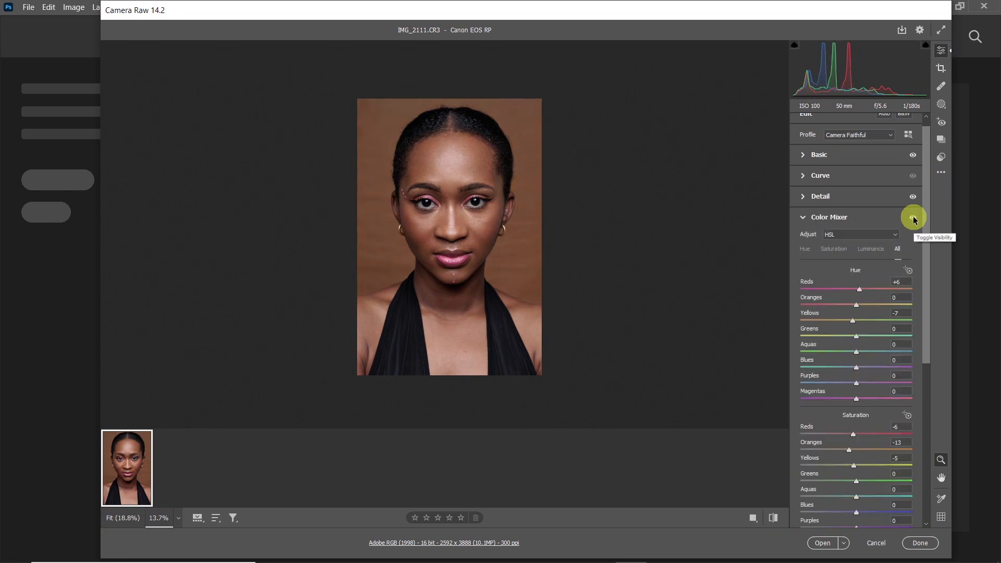
click(913, 218)
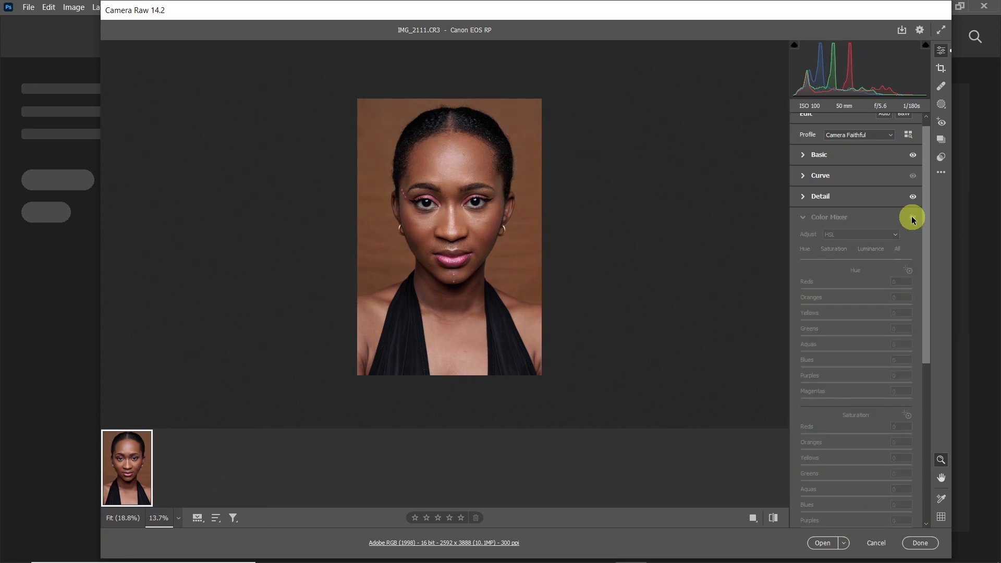
click(914, 218)
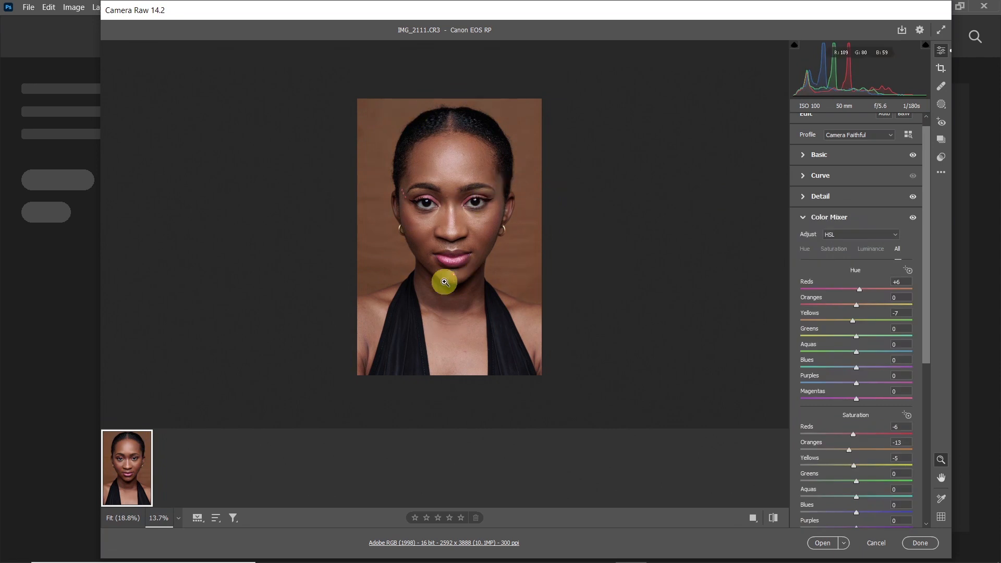
click(803, 218)
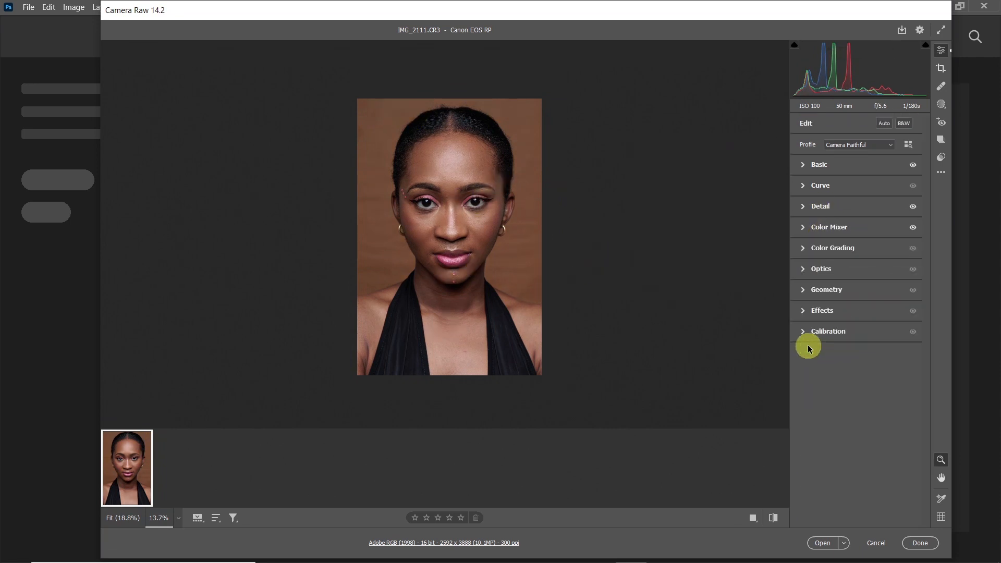
Step: Look through the Shadows, Midtones, Highlights and Global wheels of Color Grading, returning to the three-way view
click(804, 248)
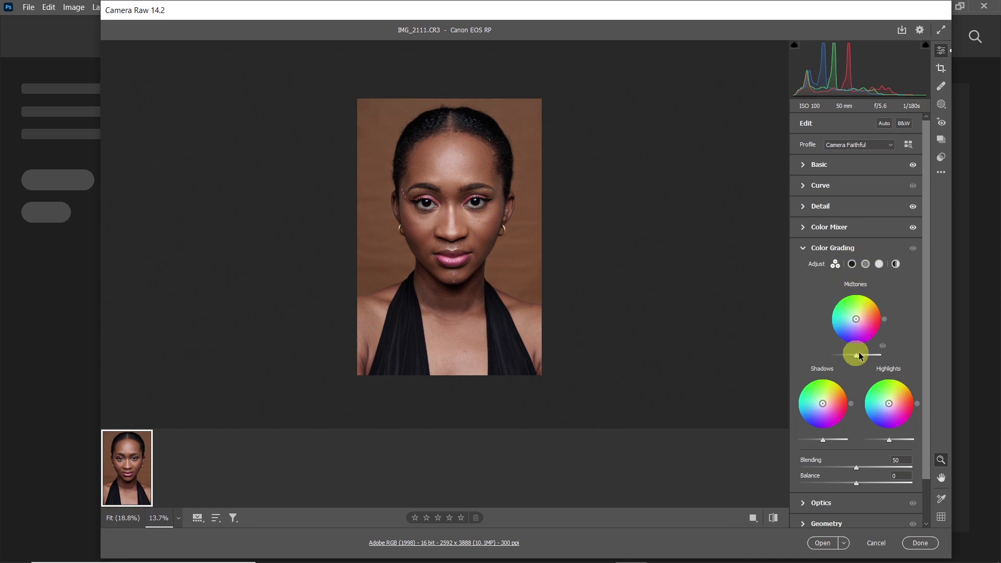
click(852, 264)
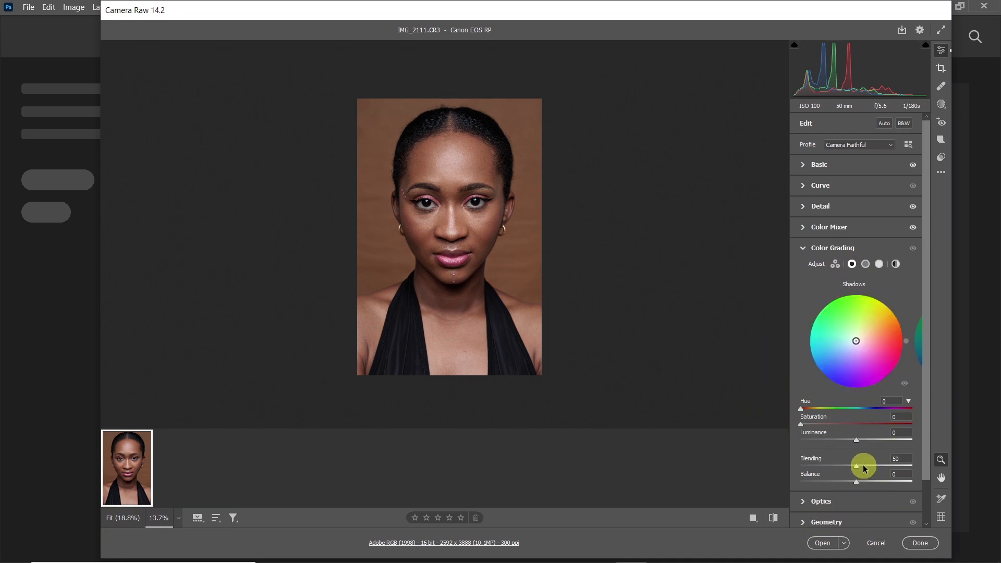
click(866, 264)
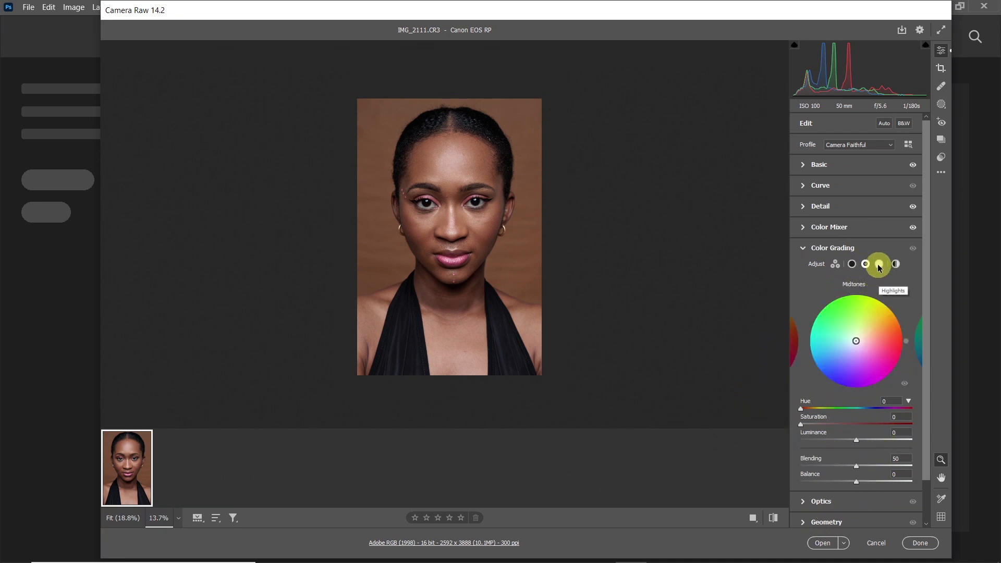
click(852, 264)
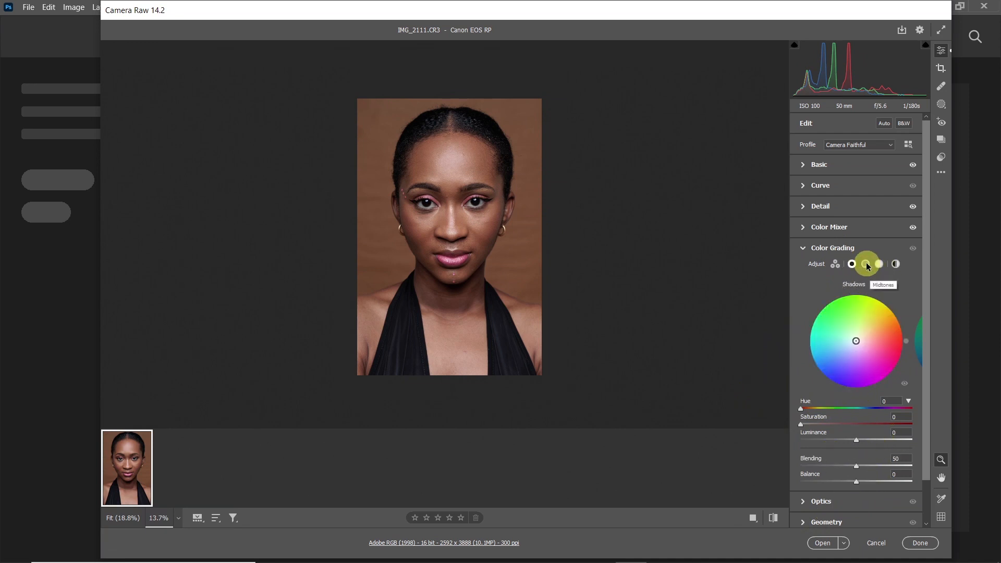
click(866, 265)
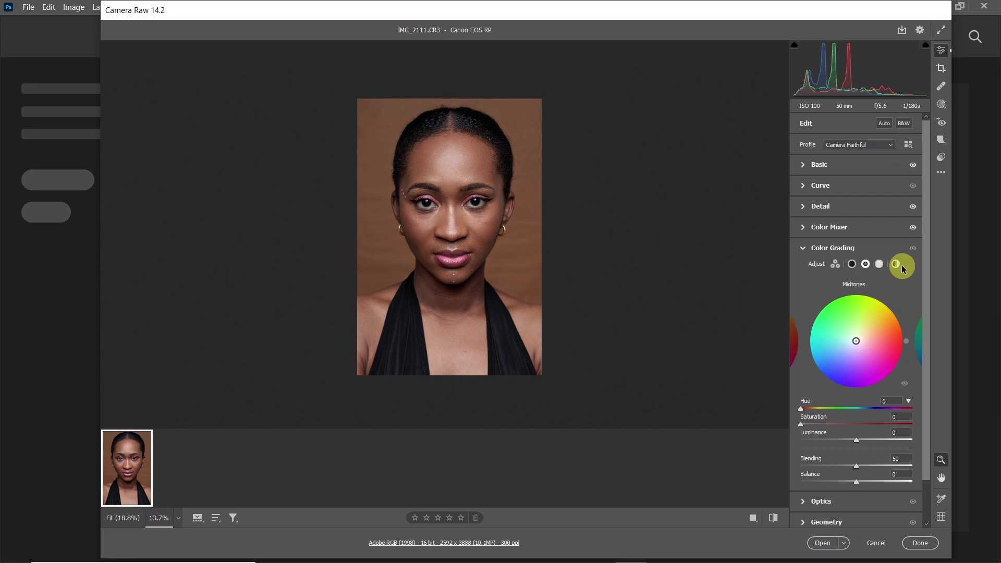
click(880, 266)
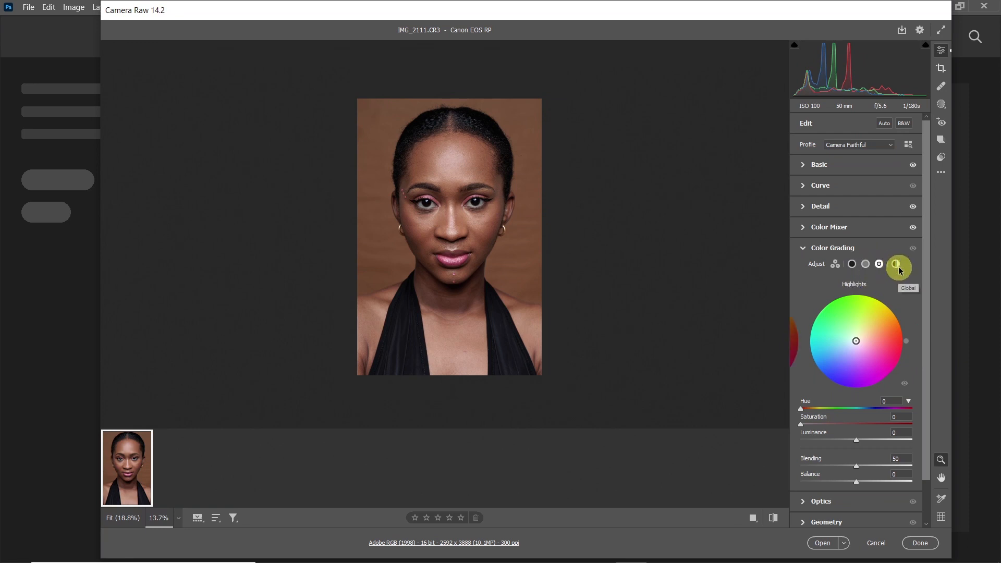
click(898, 267)
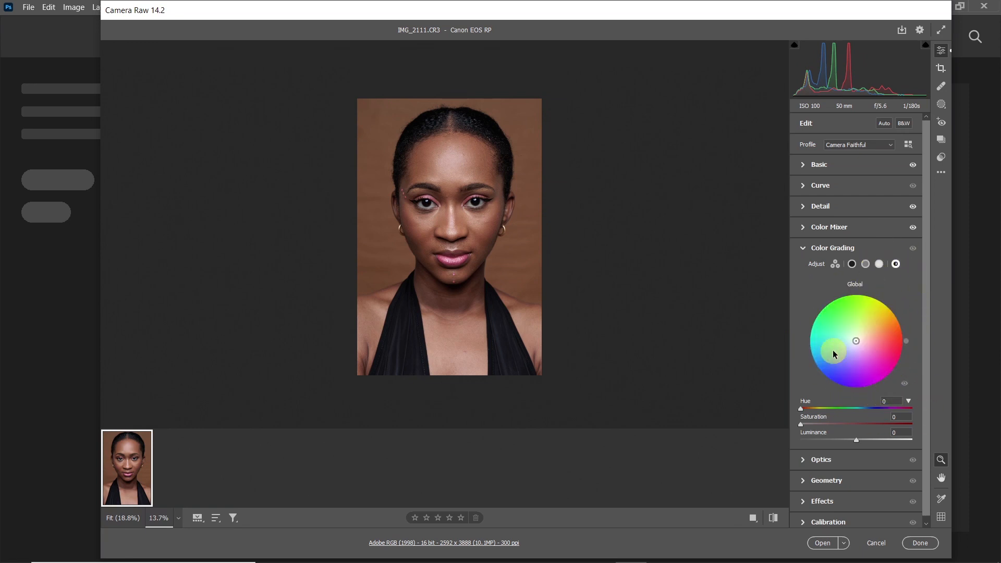
click(835, 265)
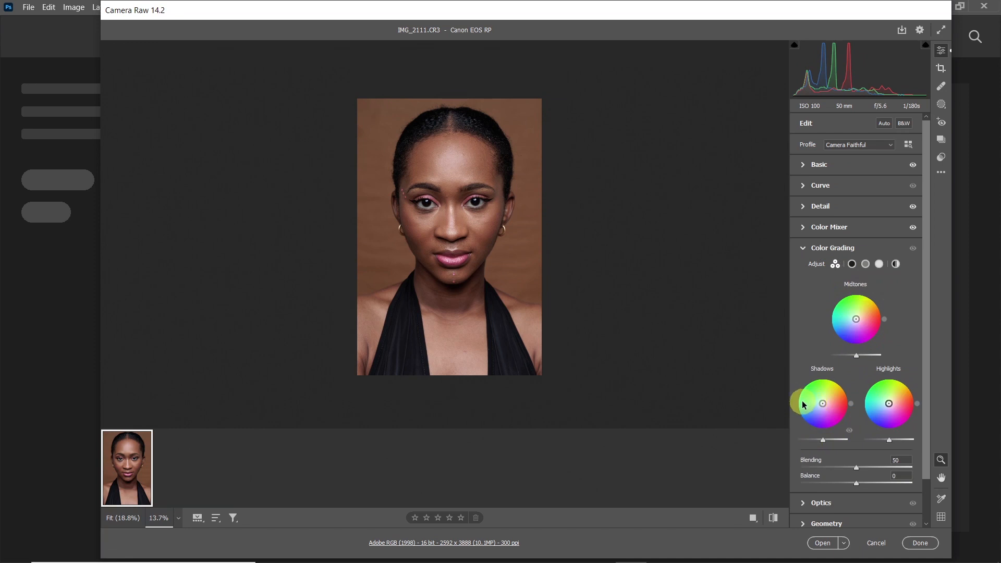
Step: Try tinting the shadows teal at hue 170 and the highlights orange at hue 38, saturation 51, resetting both color grades to 0
drag(804, 404, 818, 403)
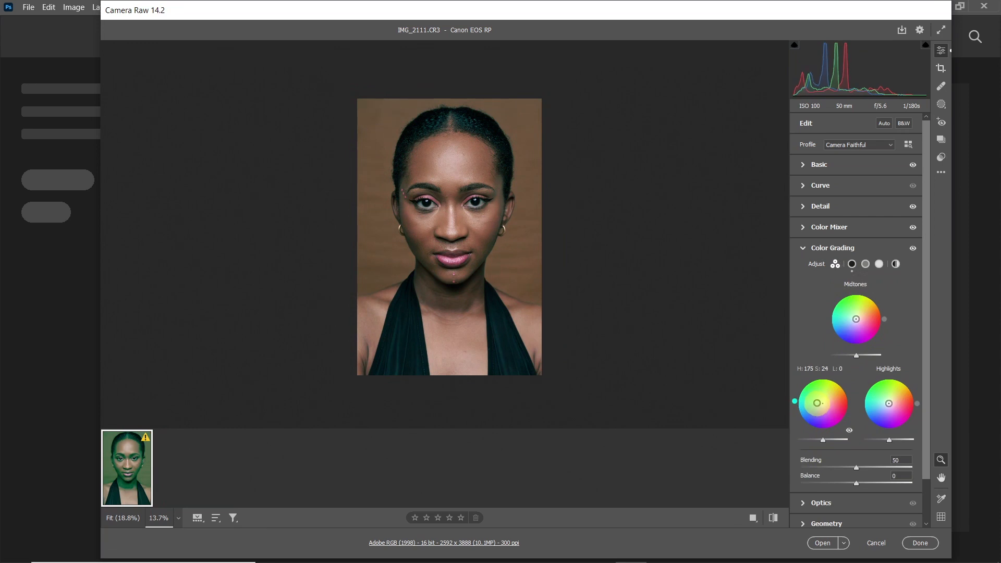
click(907, 390)
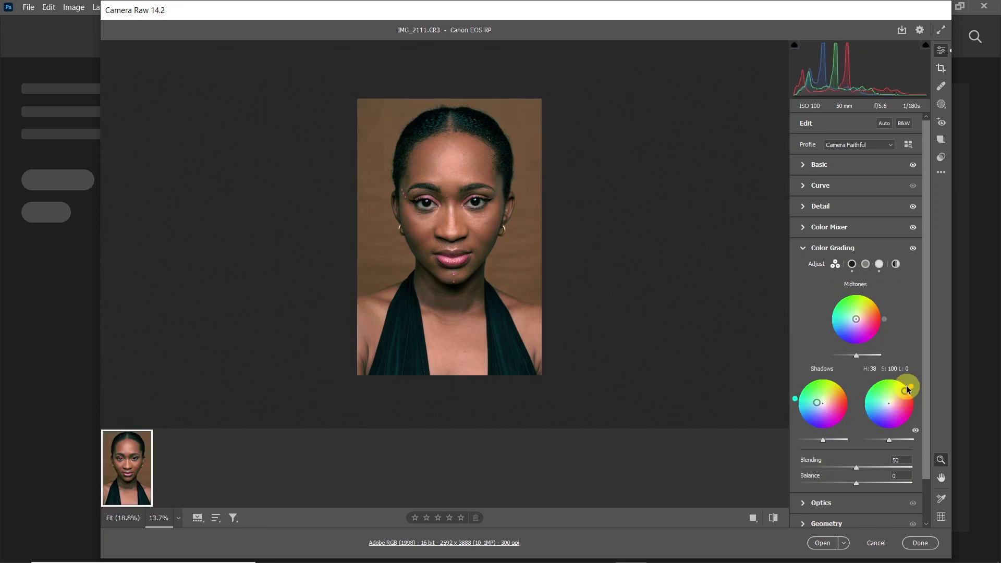
drag(906, 393, 898, 397)
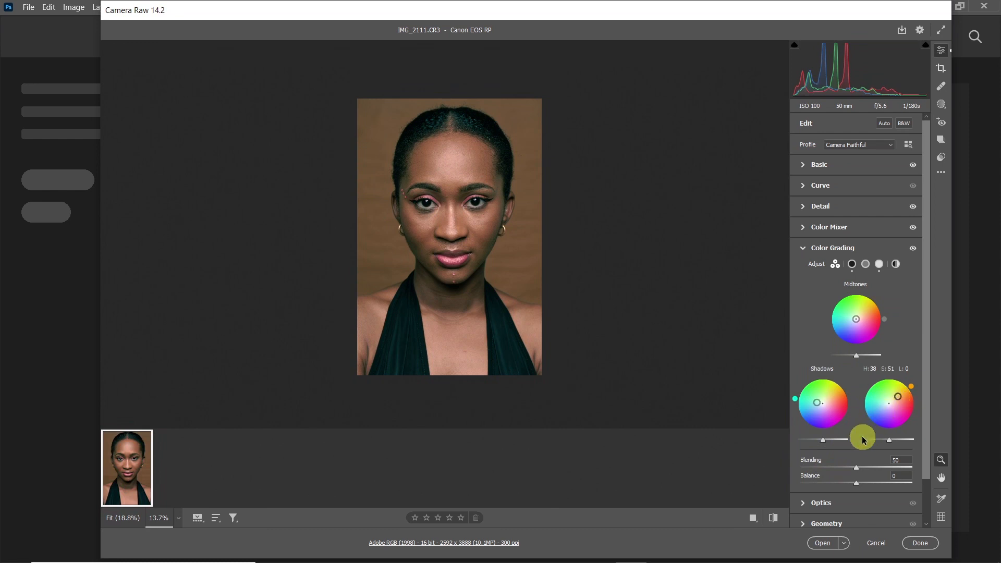
double_click(818, 404)
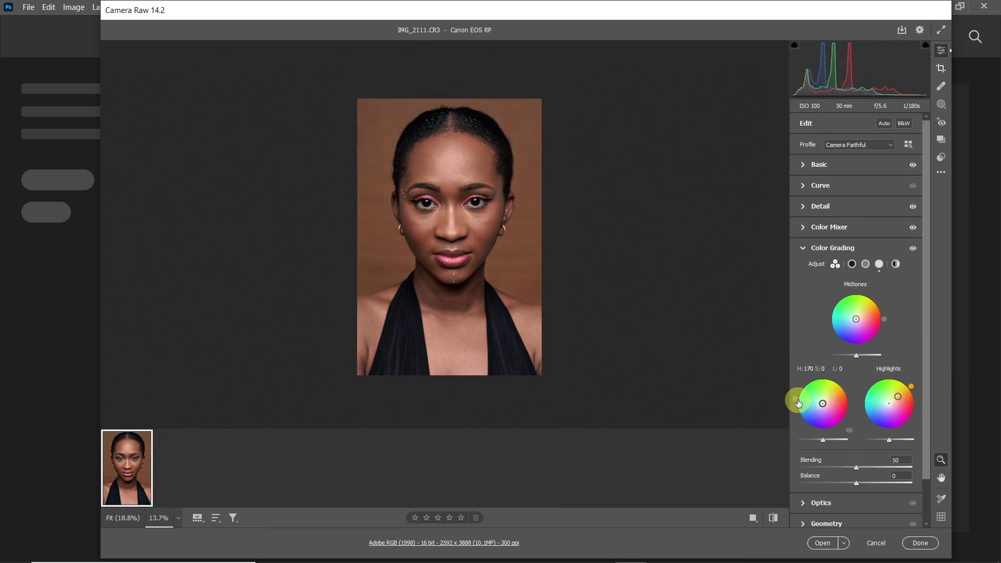
double_click(798, 401)
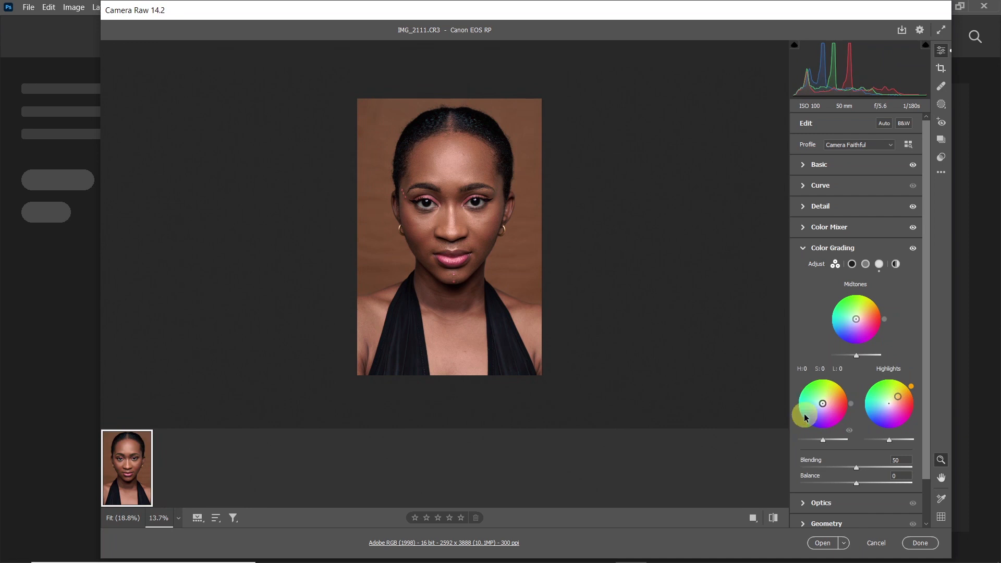
double_click(900, 400)
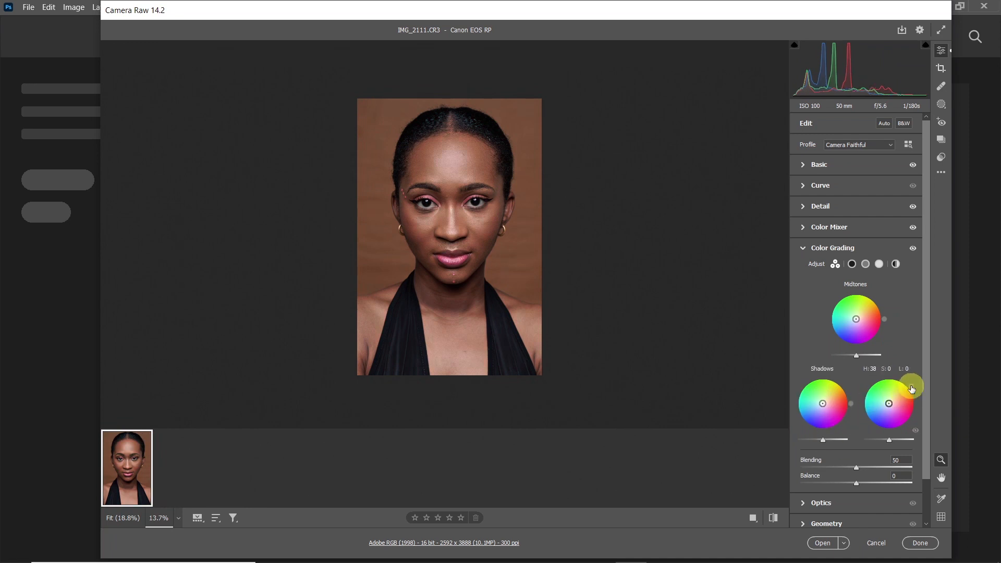
double_click(912, 387)
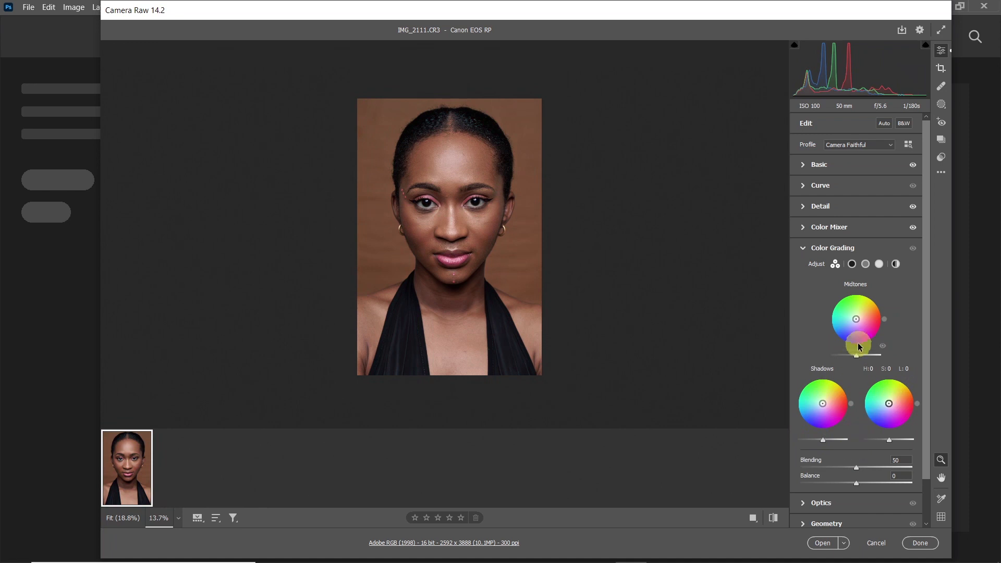
click(804, 248)
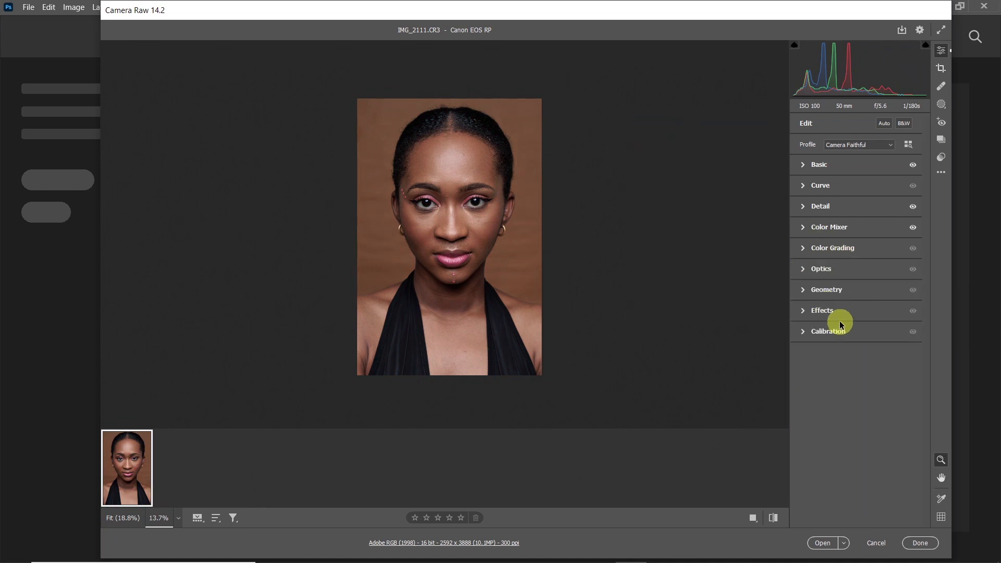
Step: Review the lens profile and chromatic aberration corrections in Optics, and open the Geometry transformation settings
click(807, 271)
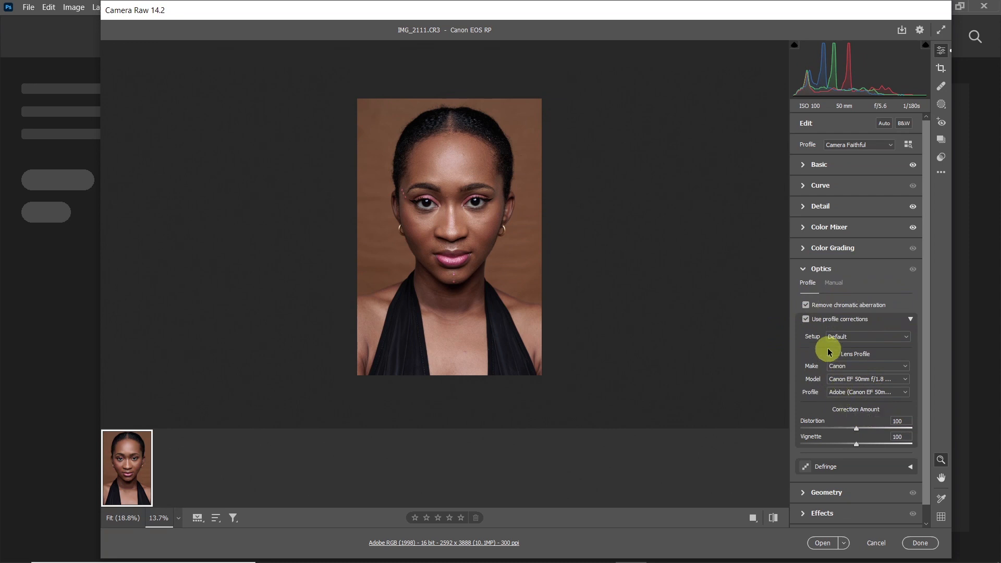
click(802, 269)
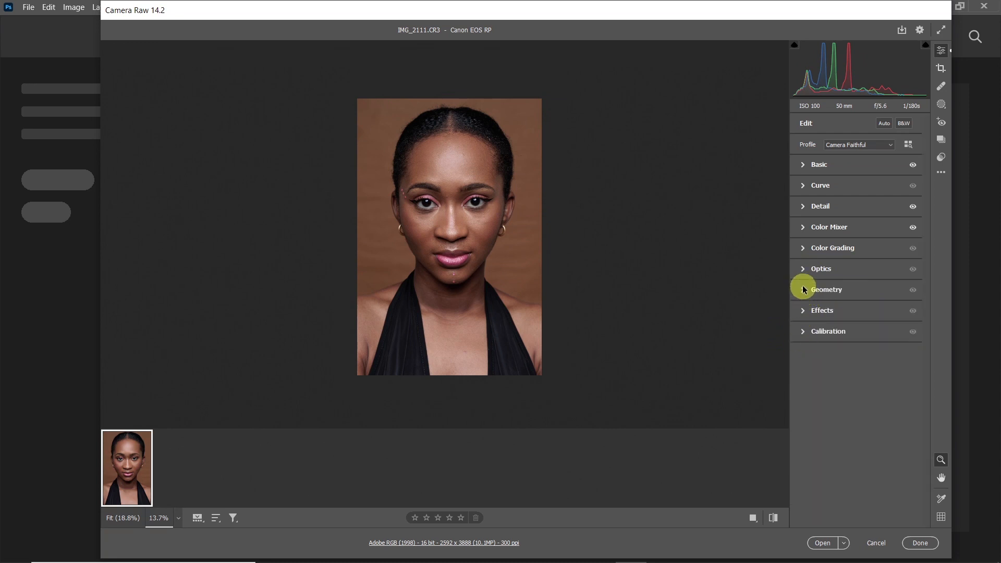
click(803, 290)
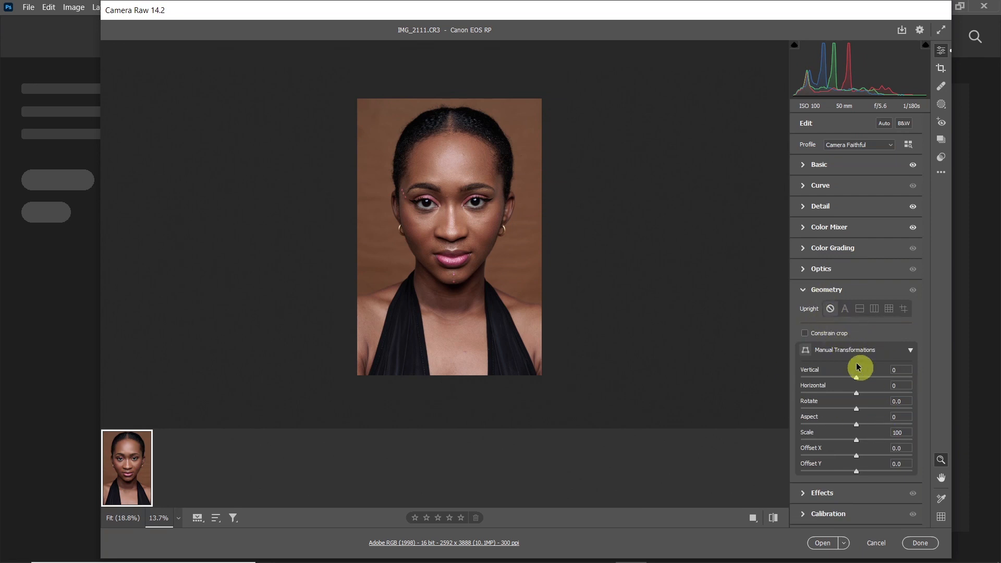
Step: Try a vertical transform of about +42 and a horizontal one of -10 in Geometry, resetting both to 0
drag(858, 378, 880, 376)
click(851, 412)
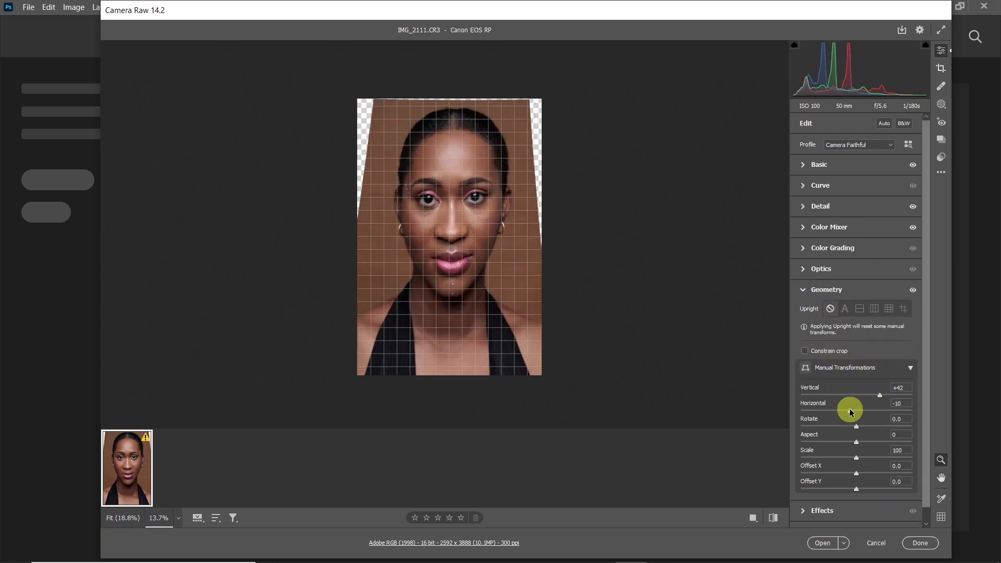
drag(851, 412, 880, 396)
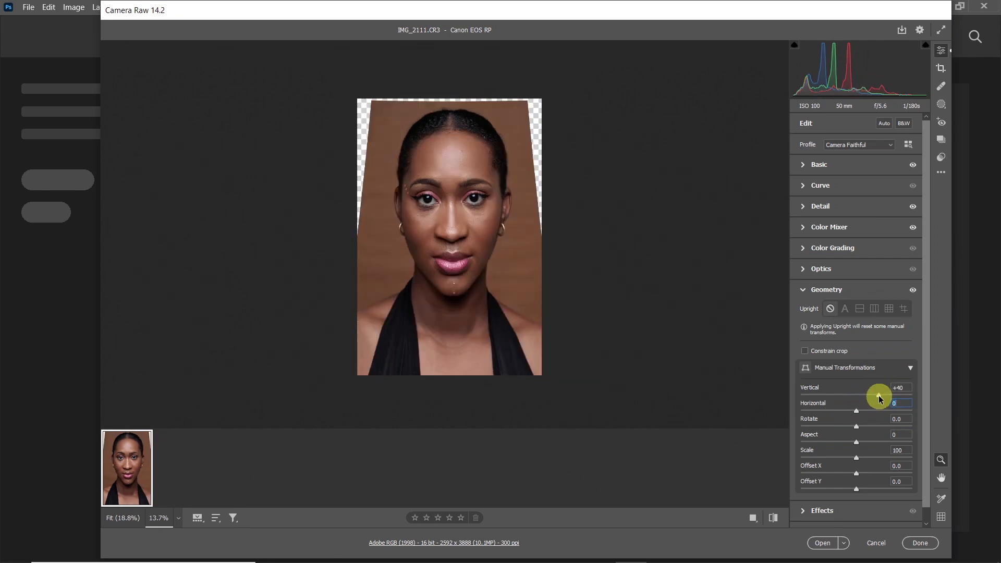
double_click(881, 396)
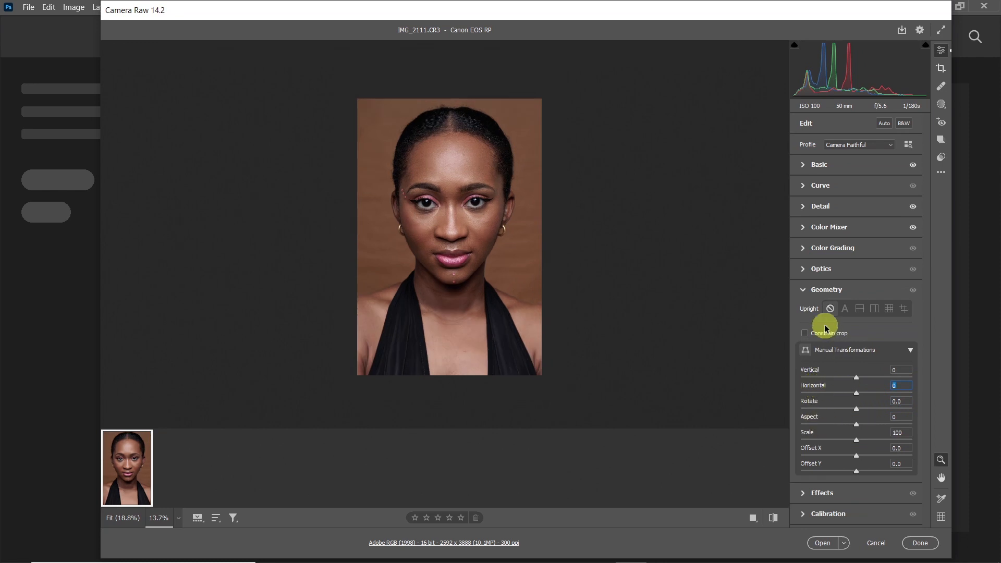
click(808, 290)
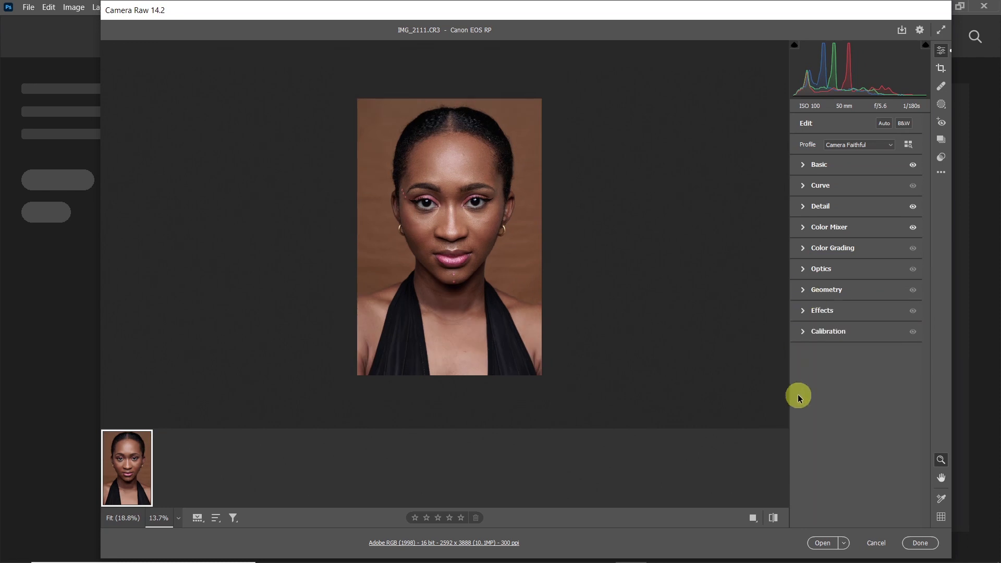
Step: Try a vignetting of +36 and a grain of 87 in Effects, inspecting the face up close and resetting both to 0
click(807, 311)
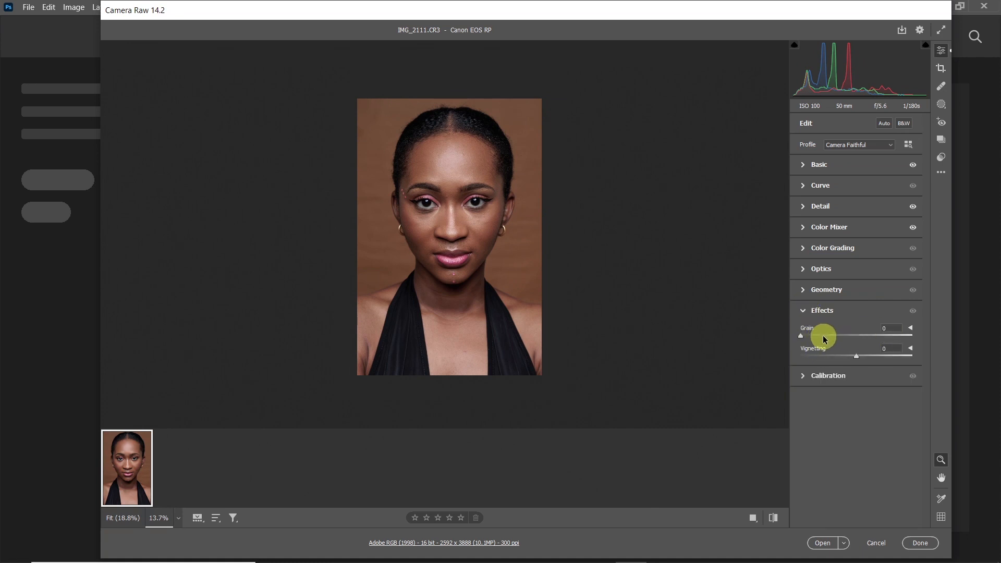
drag(853, 357, 875, 371)
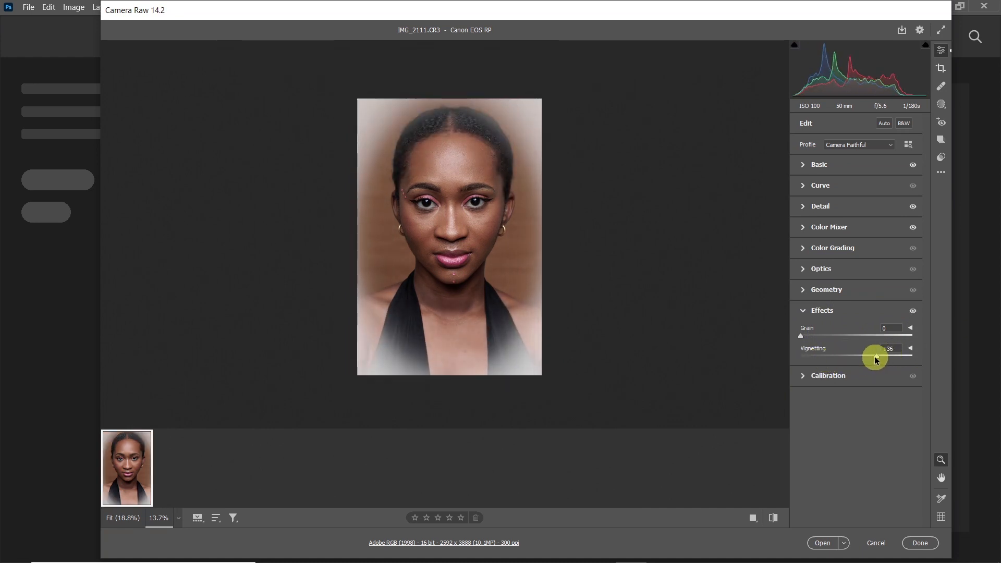
double_click(876, 358)
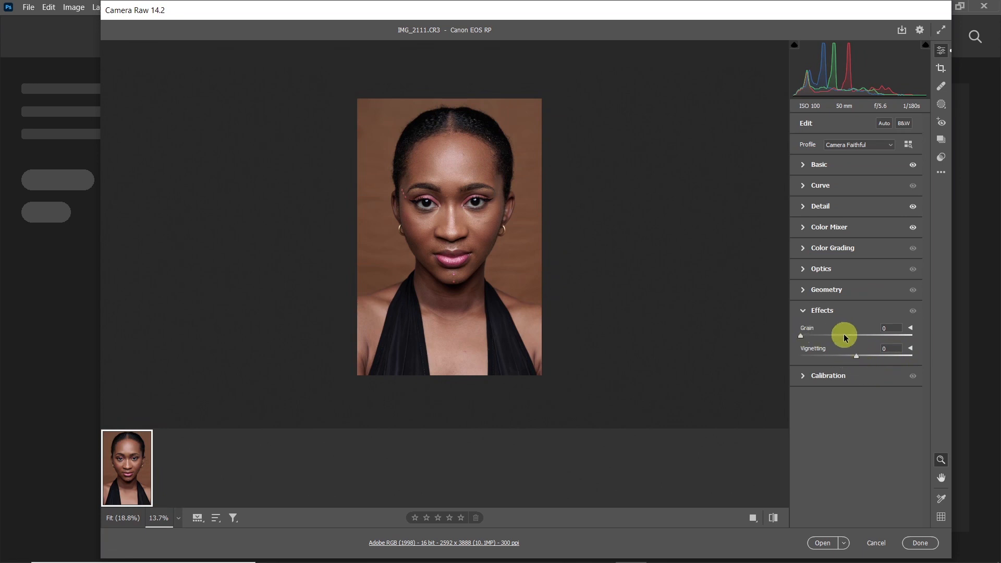
drag(865, 335, 897, 335)
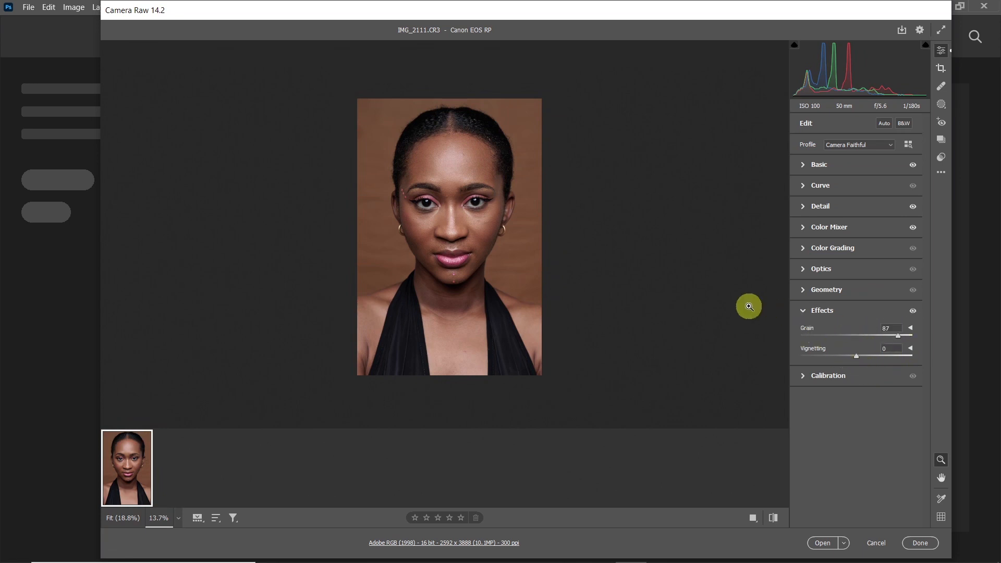
drag(421, 181, 517, 194)
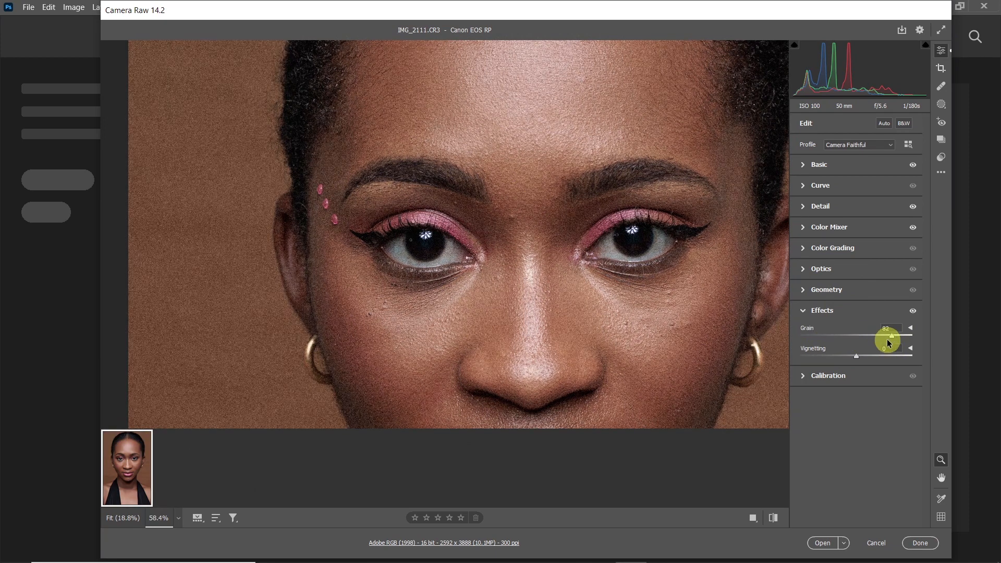
click(807, 311)
drag(580, 269, 495, 323)
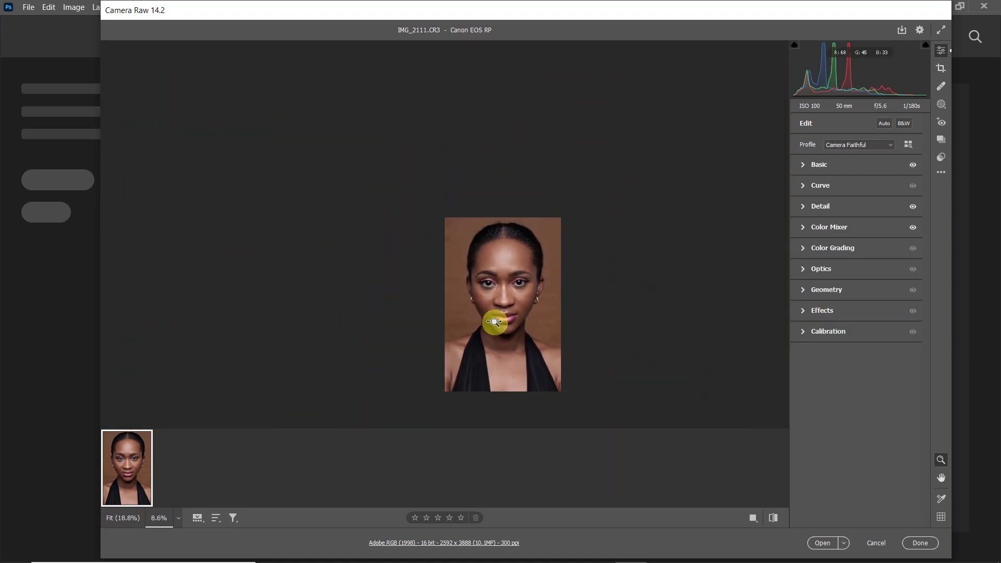
Step: Review the shadow tint and primary color settings in Calibration, returning to the whole portrait
click(804, 332)
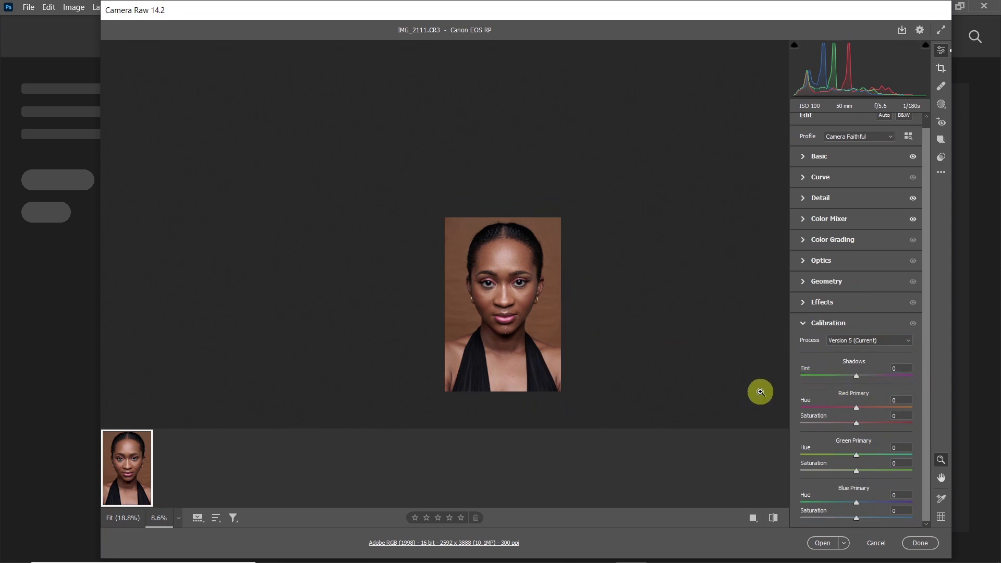
click(803, 324)
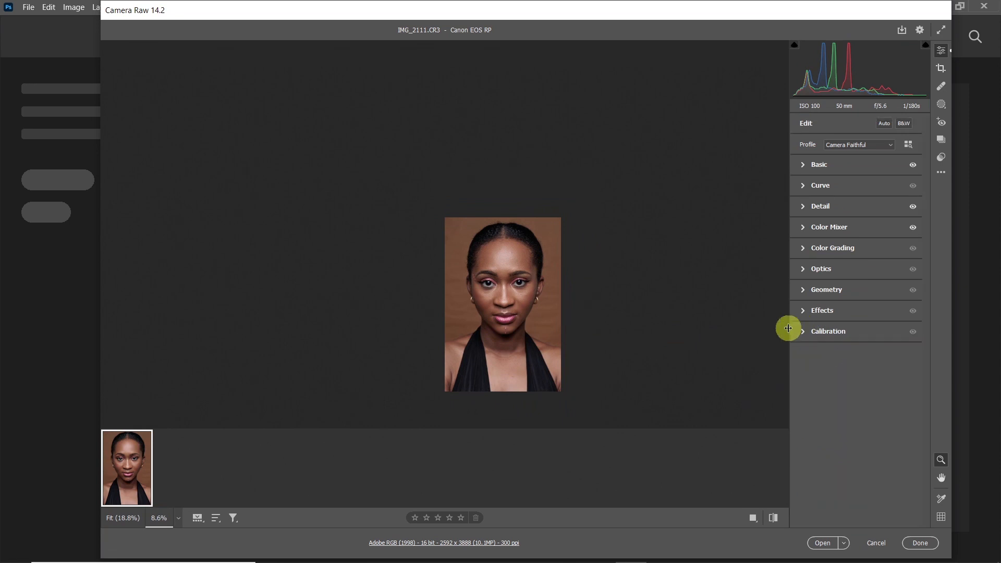
click(505, 316)
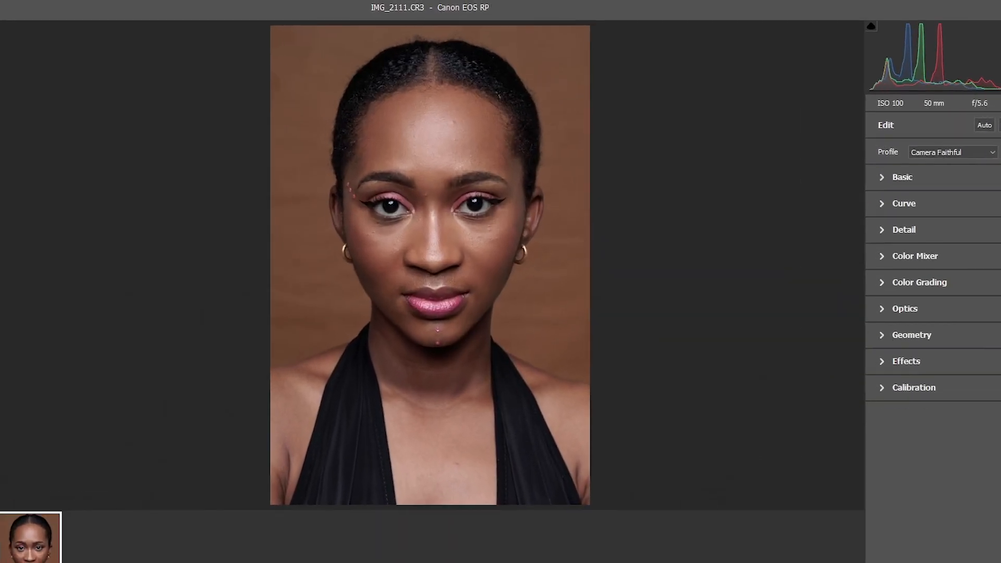
Step: Set the workflow output to Adobe RGB (1998) at 16 Bits/Channel and open the processed portrait in Photoshop
click(434, 534)
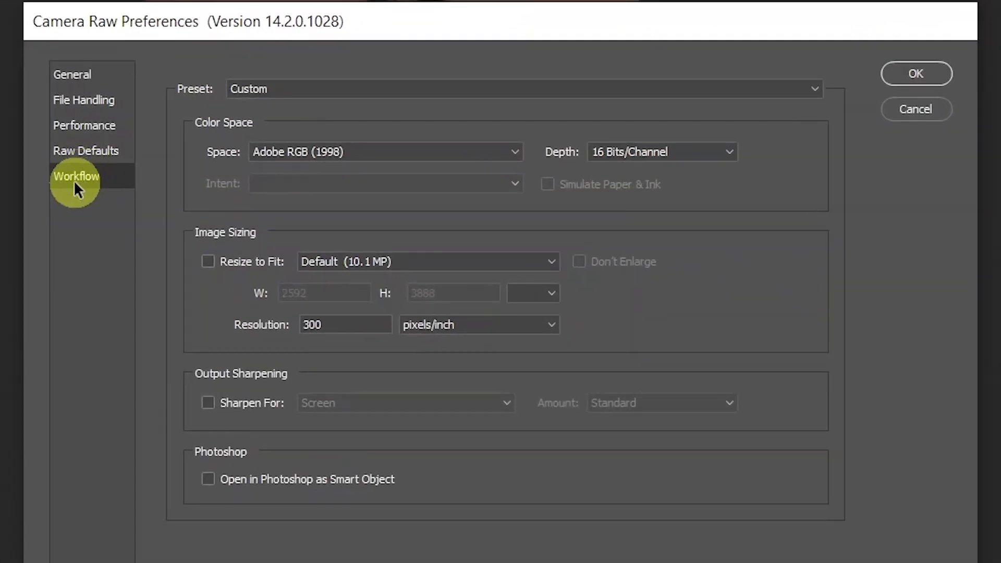
click(458, 152)
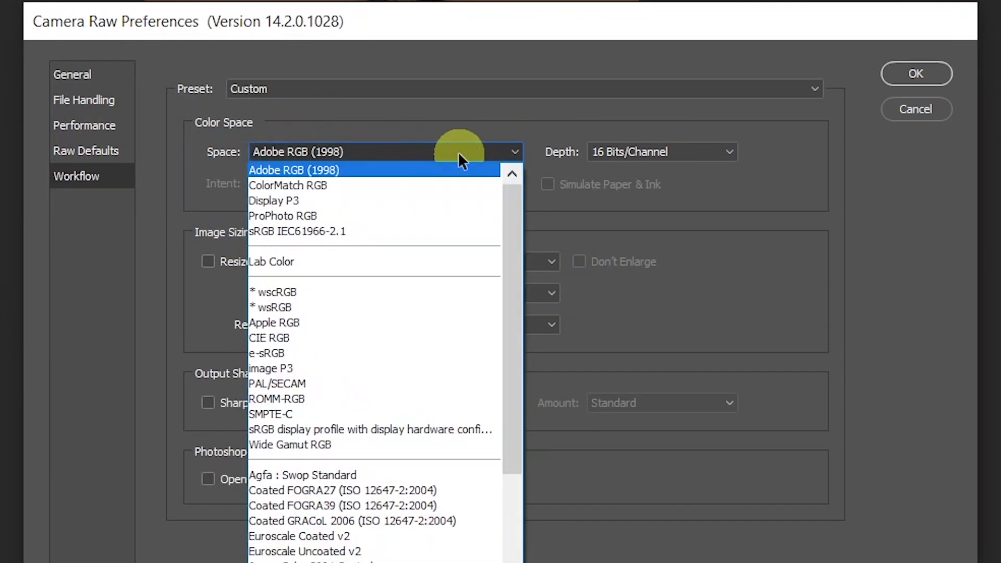
click(352, 172)
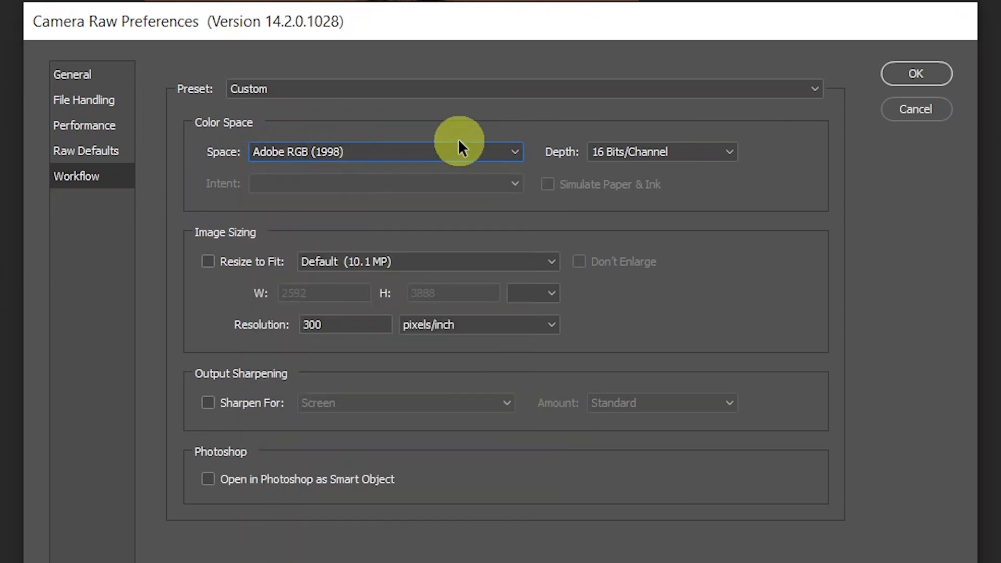
click(730, 150)
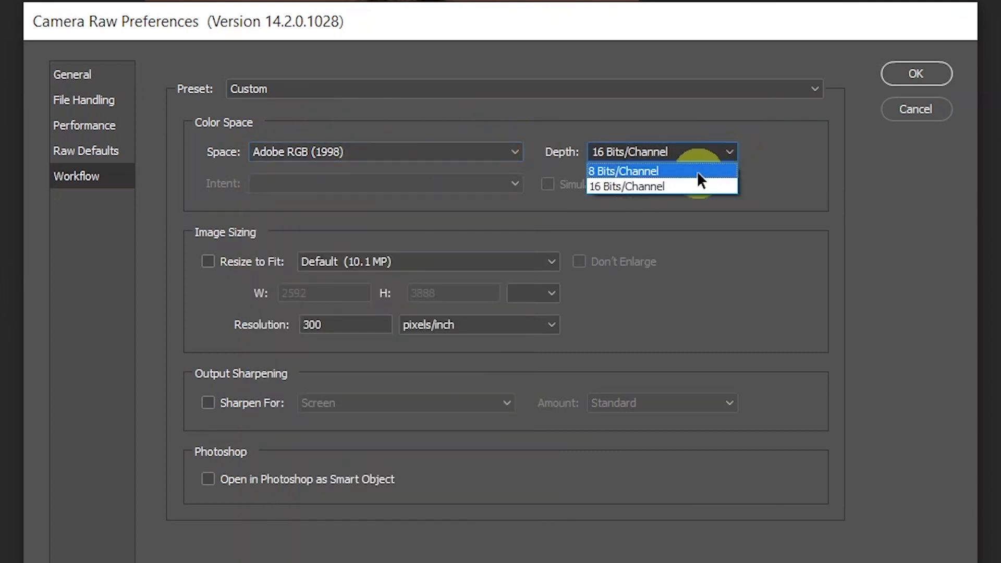
click(670, 189)
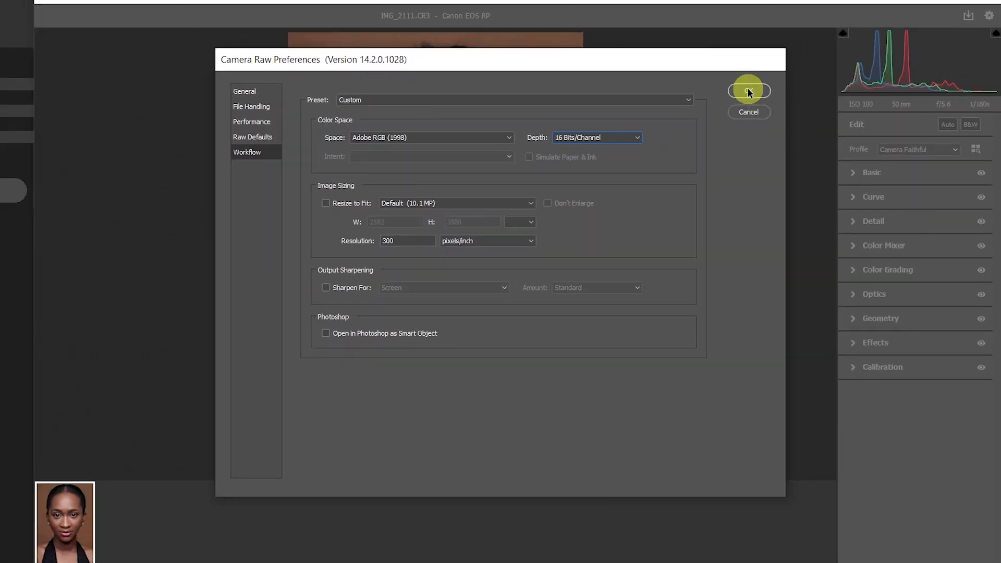
click(749, 92)
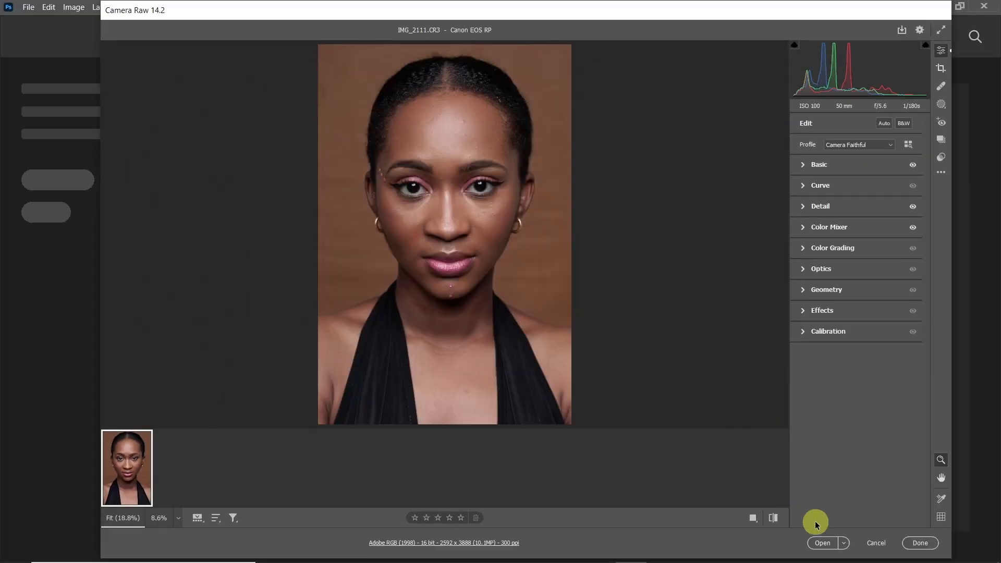
click(824, 544)
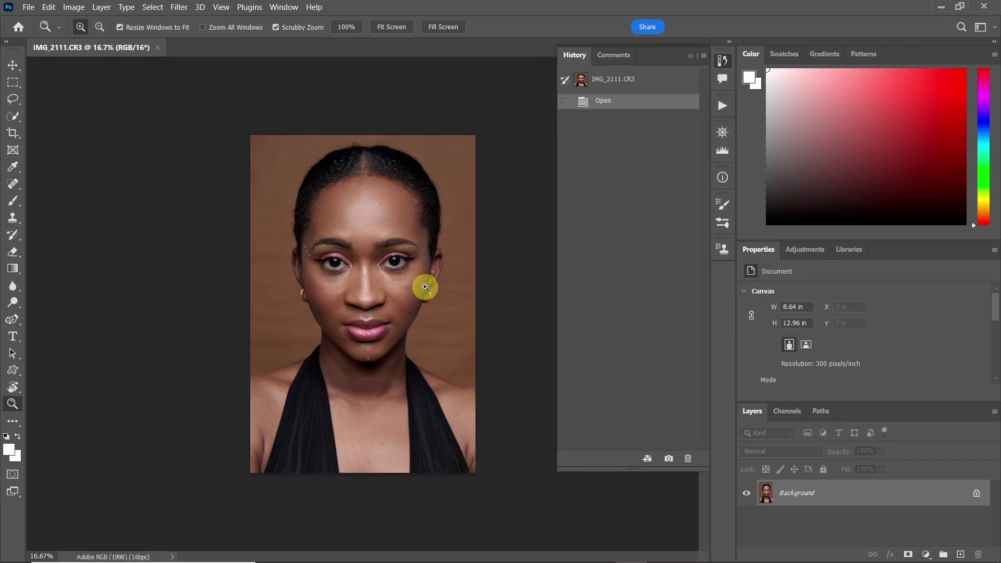
Step: Place IMG_2111.JPG as an embedded smart object over the processed portrait at its fitted size
click(30, 7)
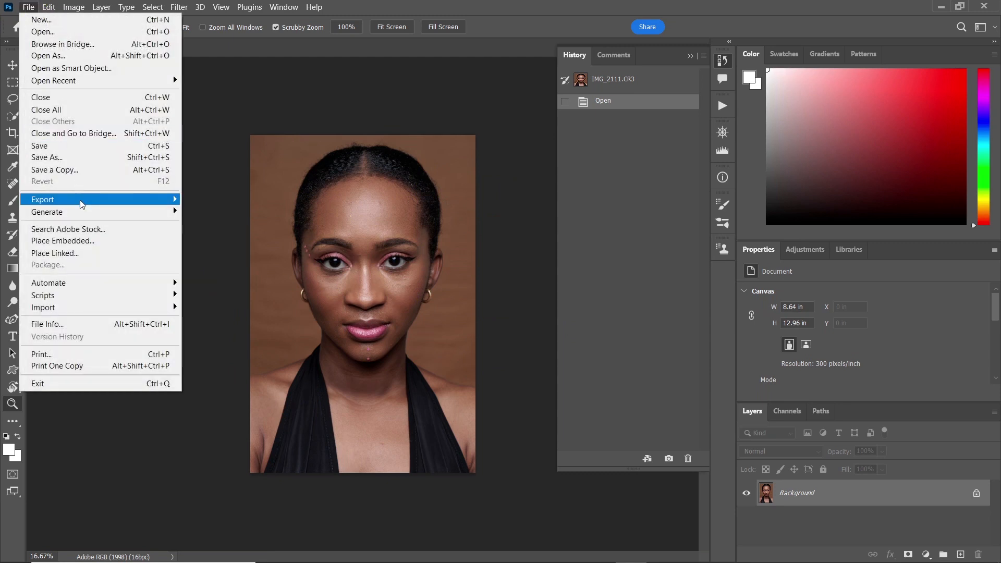
click(86, 240)
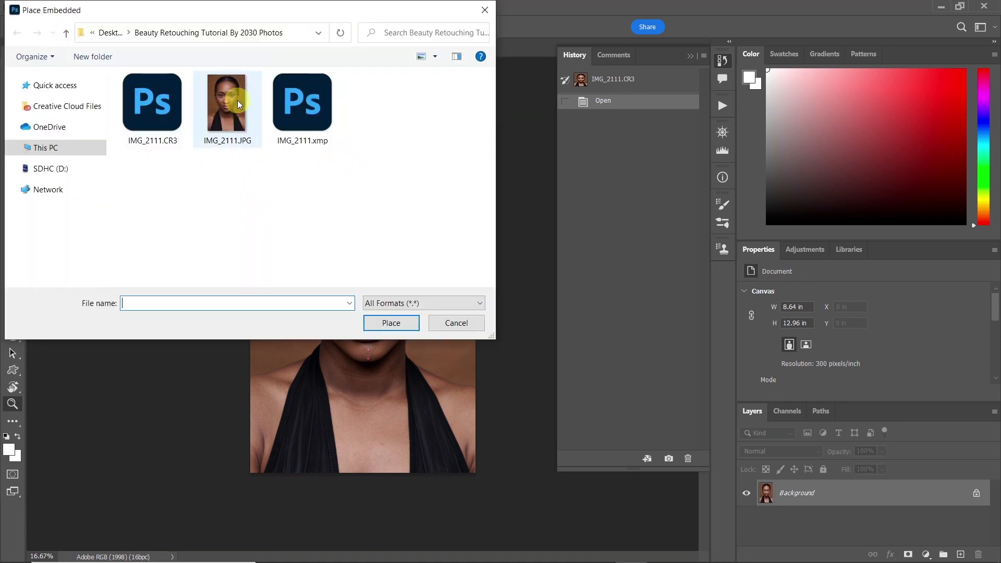
click(237, 102)
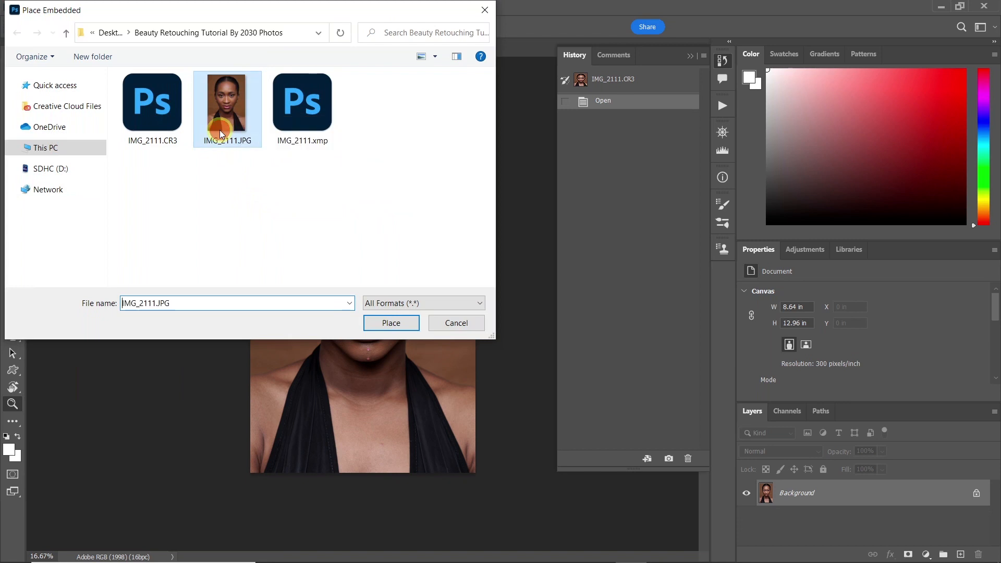
click(392, 326)
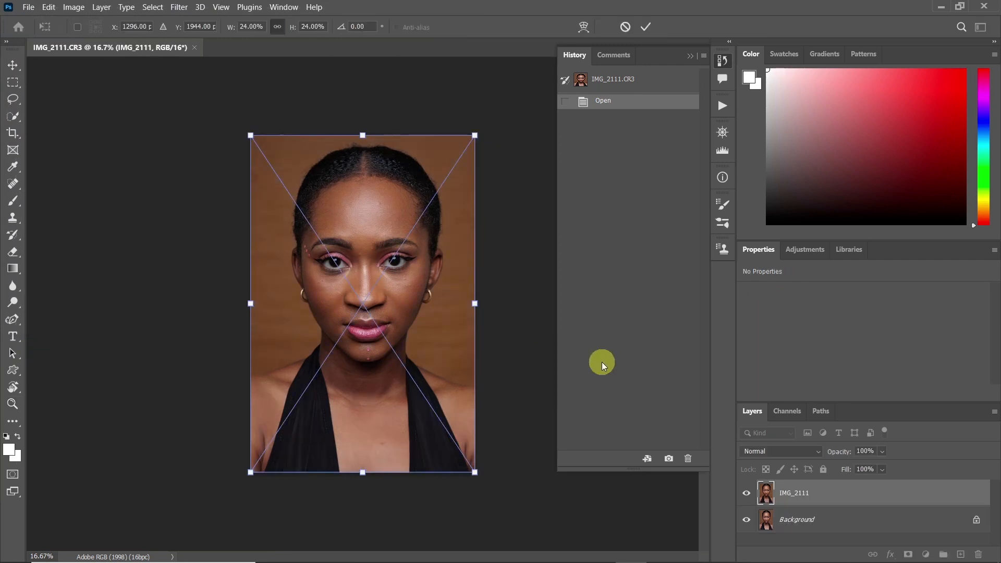
key(Return)
key(z)
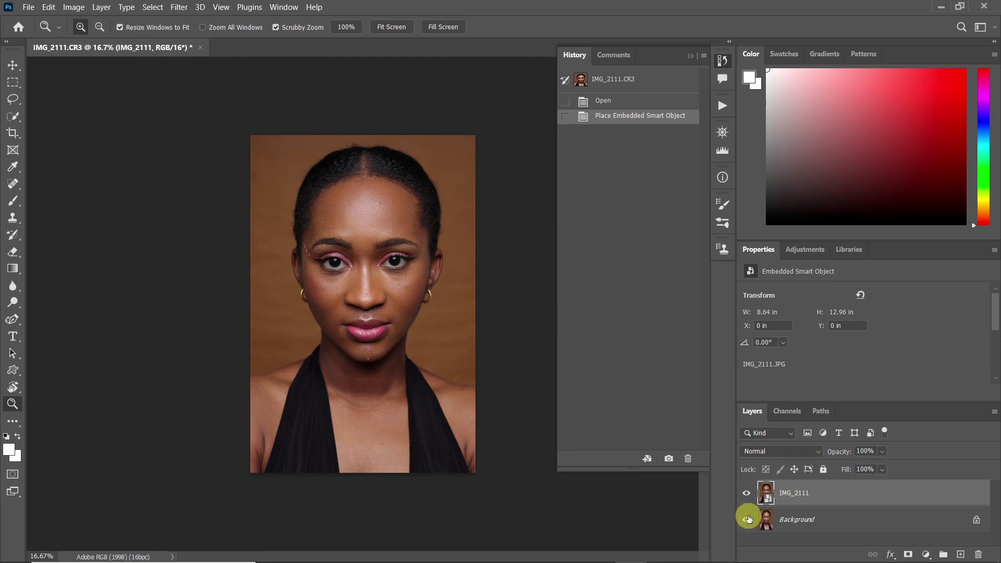
Step: Compare the placed JPG with the processed raw background by toggling the JPG layer's visibility, leaving it shown
click(748, 495)
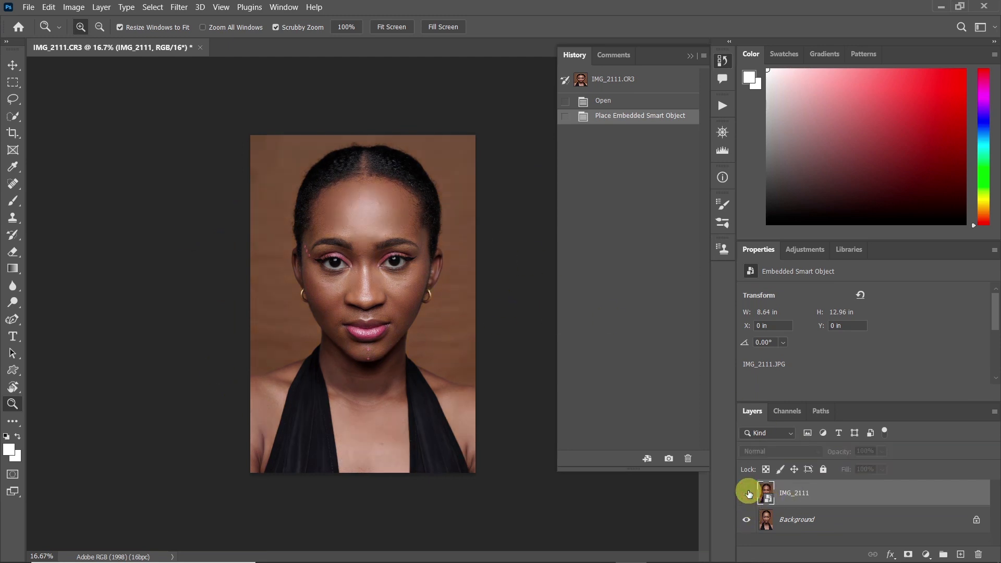
click(748, 493)
click(749, 494)
click(749, 495)
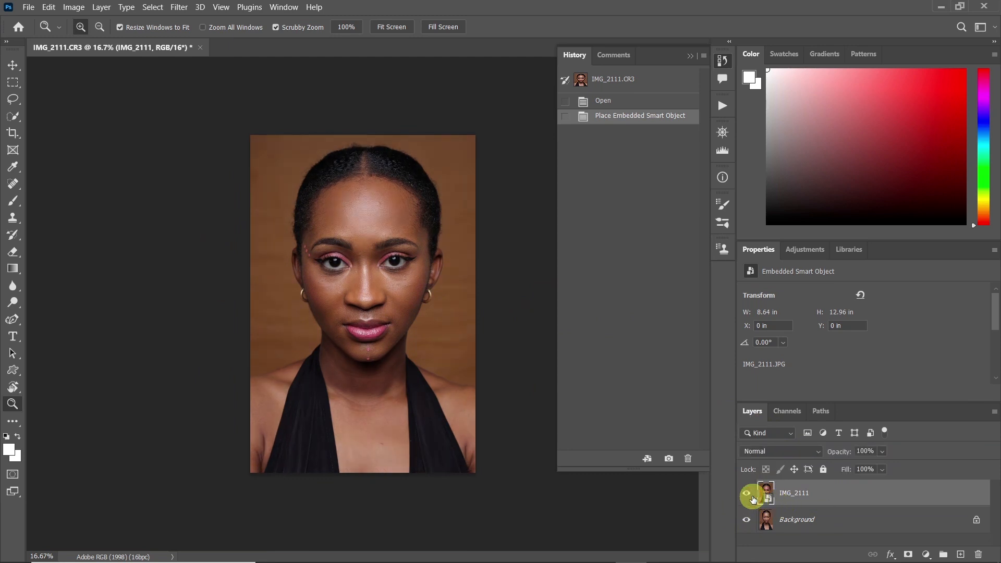
Step: Place the raw file IMG_2111.CR3 as an embedded smart object, switched to its default Camera Raw settings
click(29, 8)
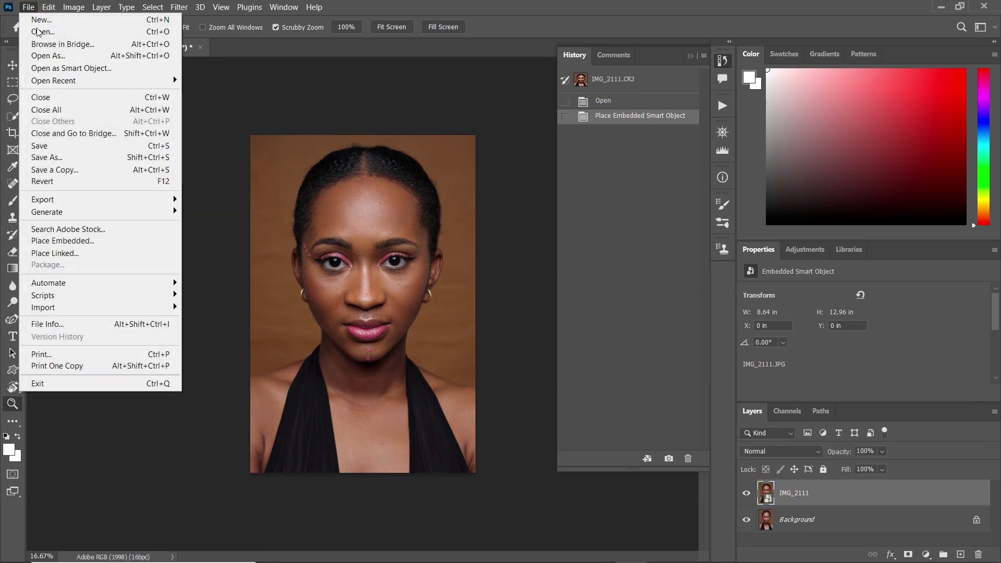
click(99, 241)
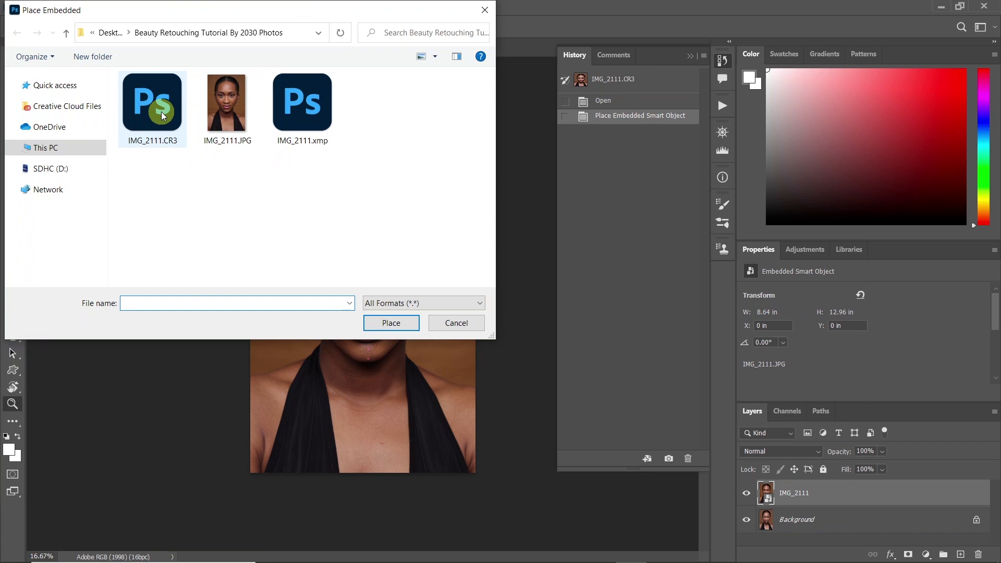
click(153, 108)
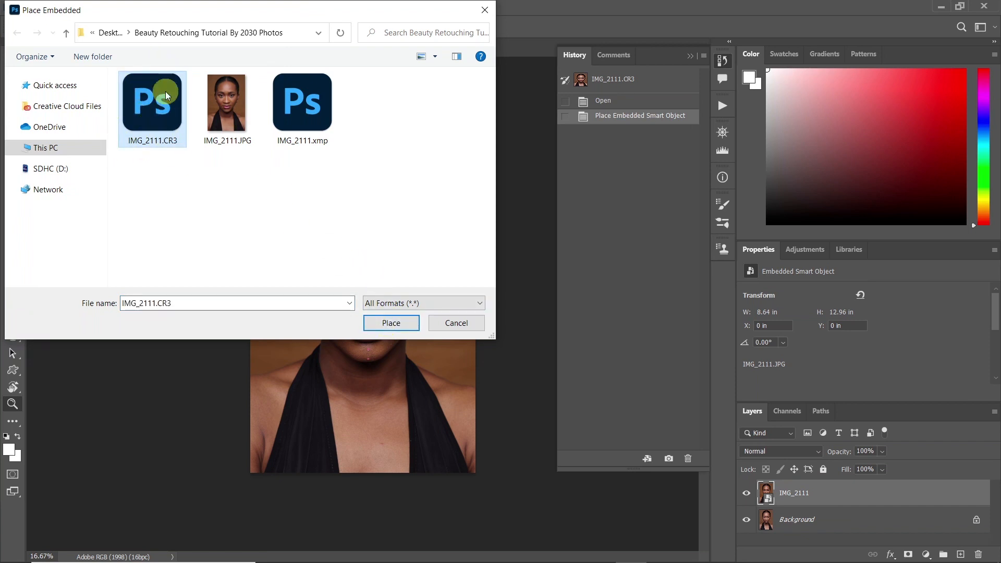
click(391, 323)
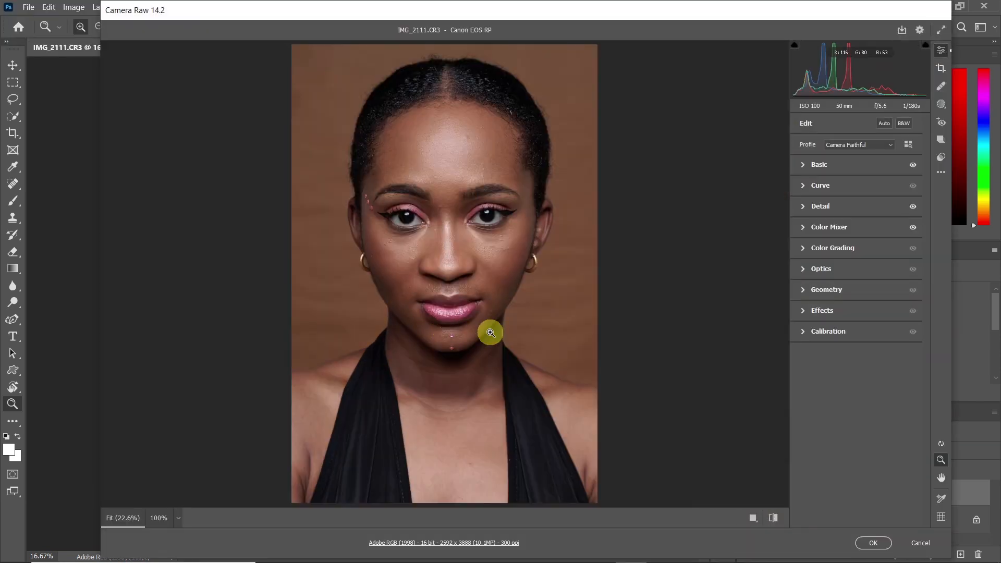
click(774, 519)
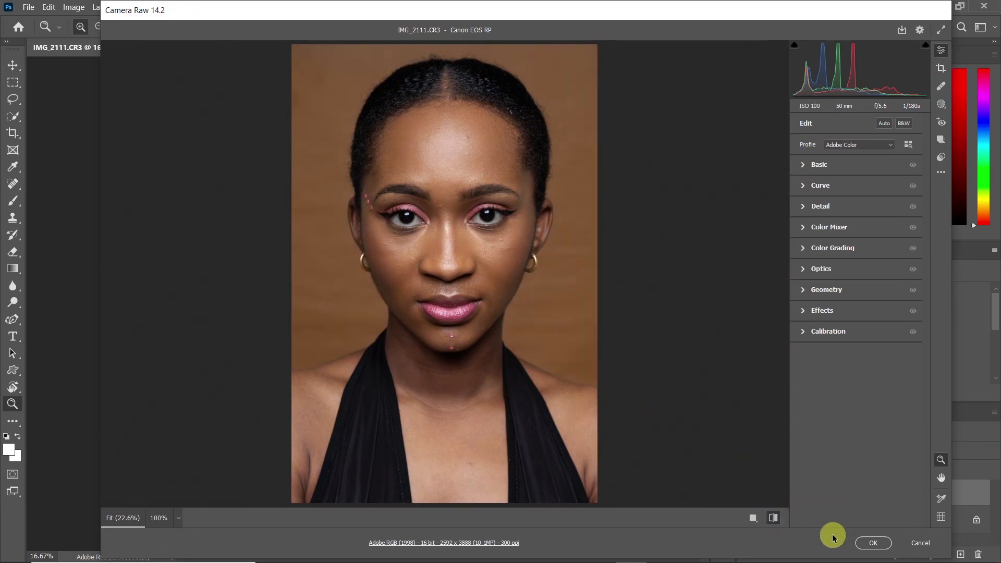
click(872, 543)
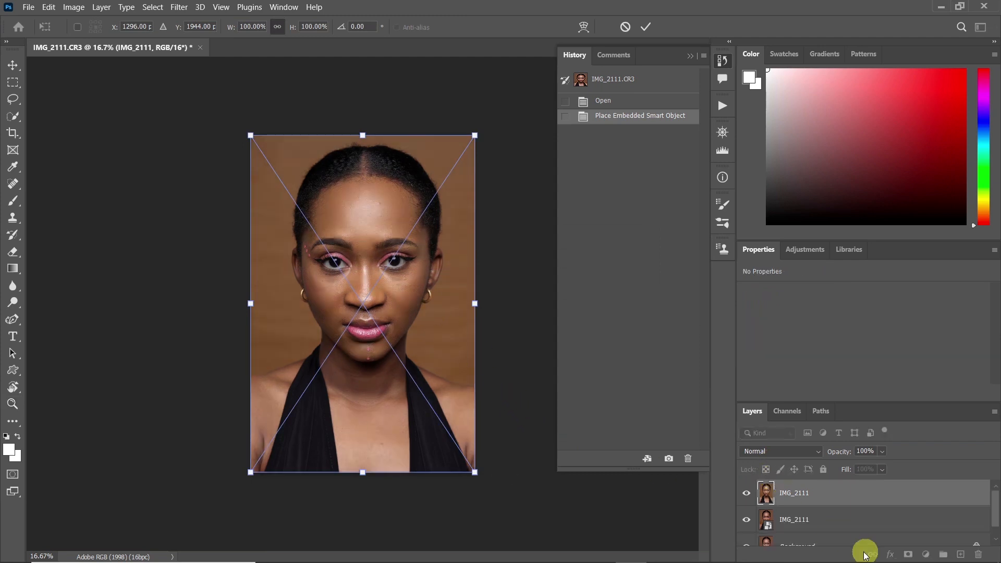
Step: Commit the placed raw file and rename its layer to "raw image"
double_click(795, 493)
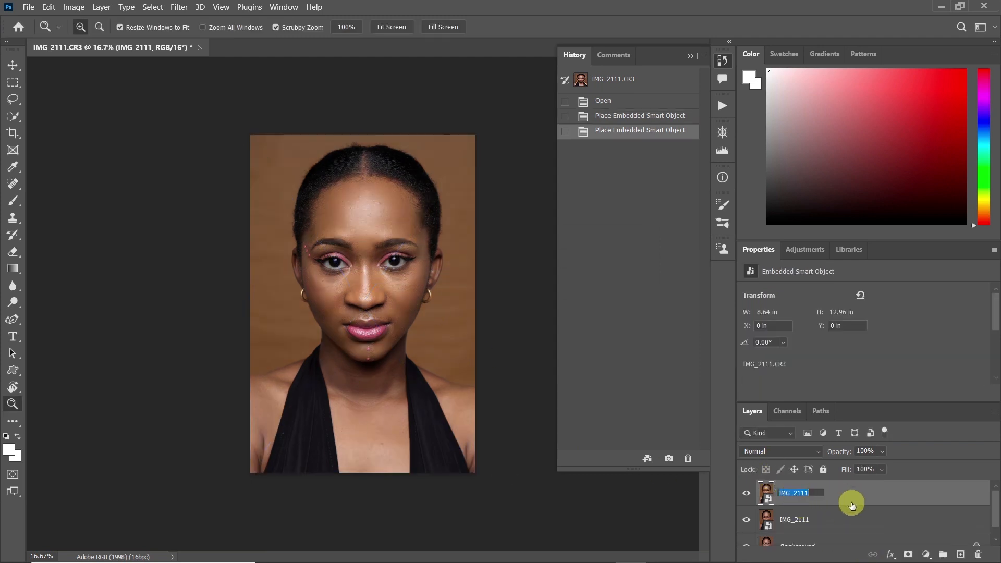
text(r)
text(aw image)
key(Return)
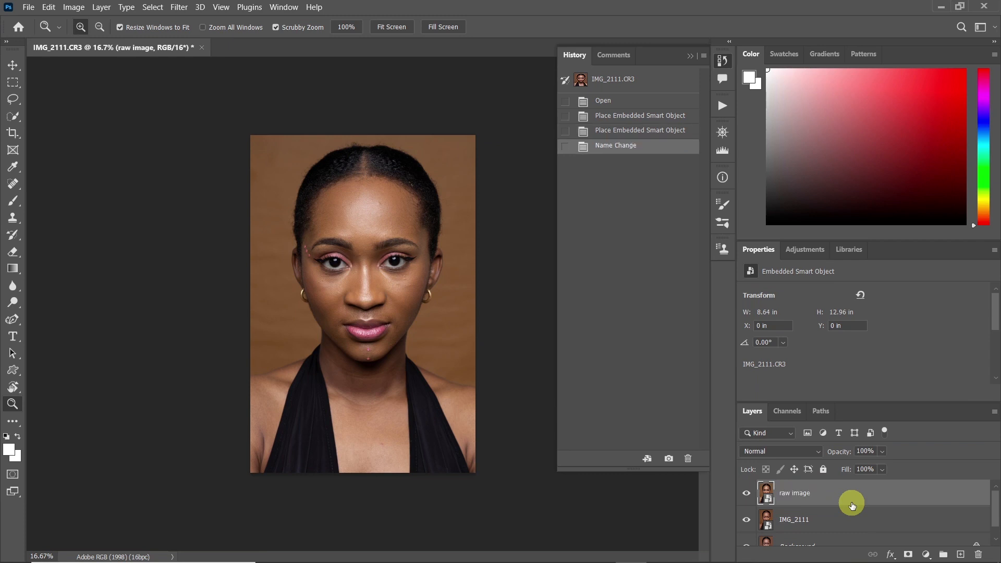
Step: Rename the placed IMG_2111 JPG layer to "camera jpg"
double_click(798, 520)
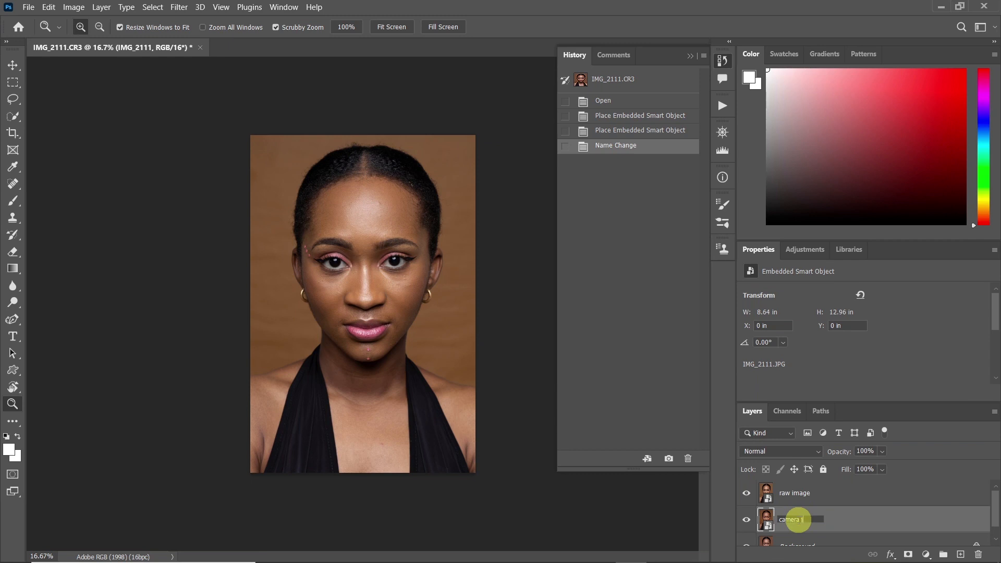
key(Return)
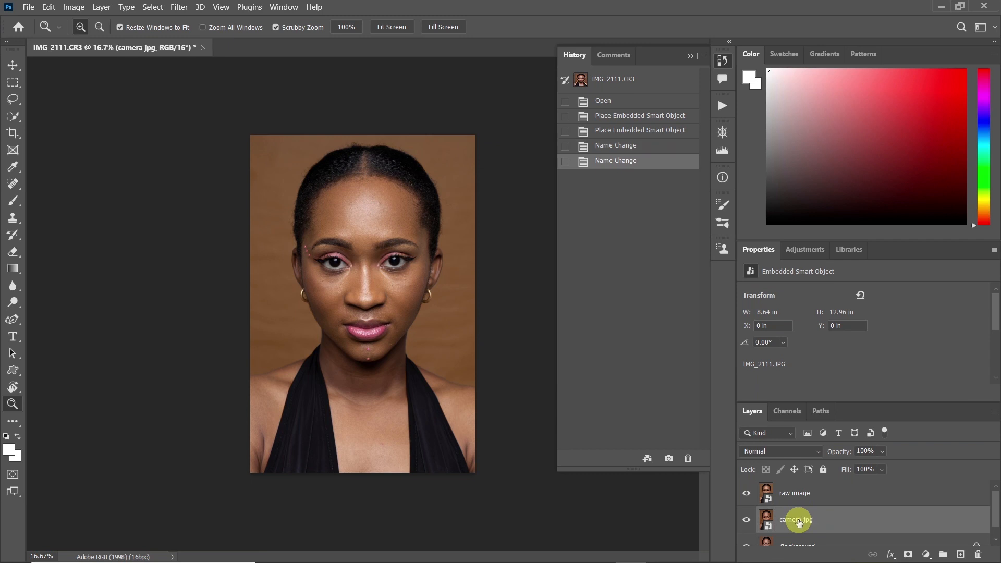
scroll(800, 523, down, 1)
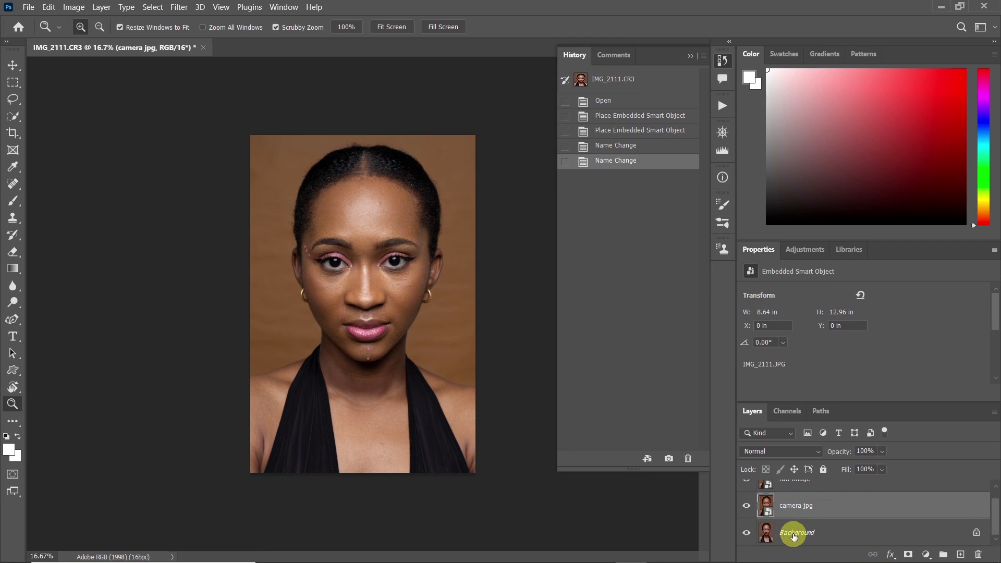
Step: Select the Background layer and hide the "camera jpg" and "raw image" layers so only the processed portrait shows
click(796, 533)
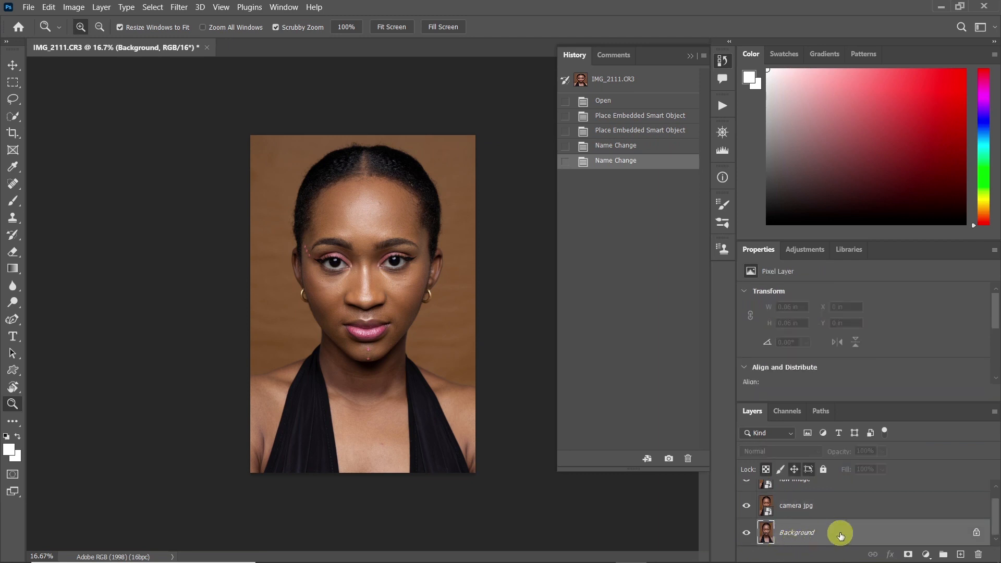
scroll(829, 535, up, 1)
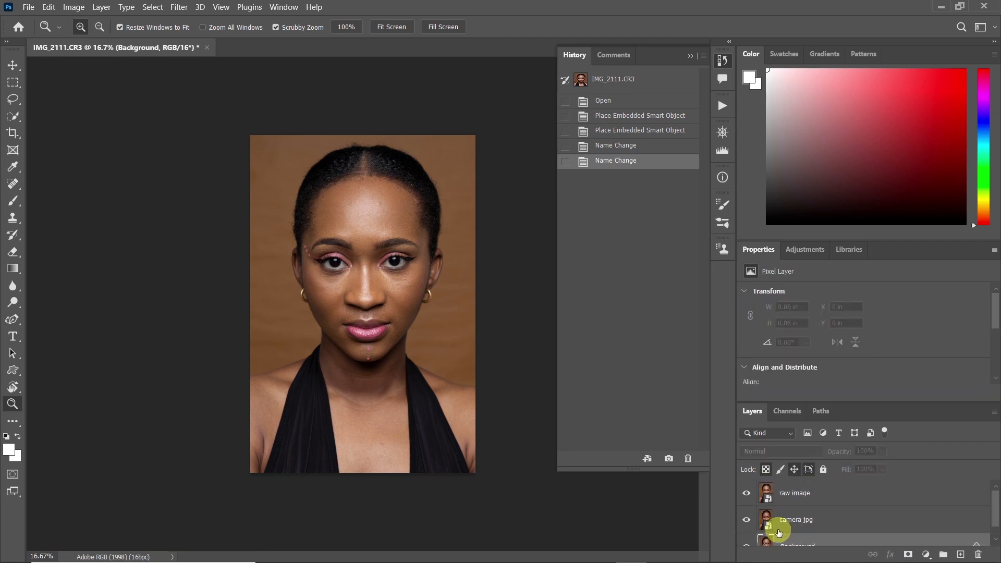
click(747, 520)
scroll(816, 519, down, 1)
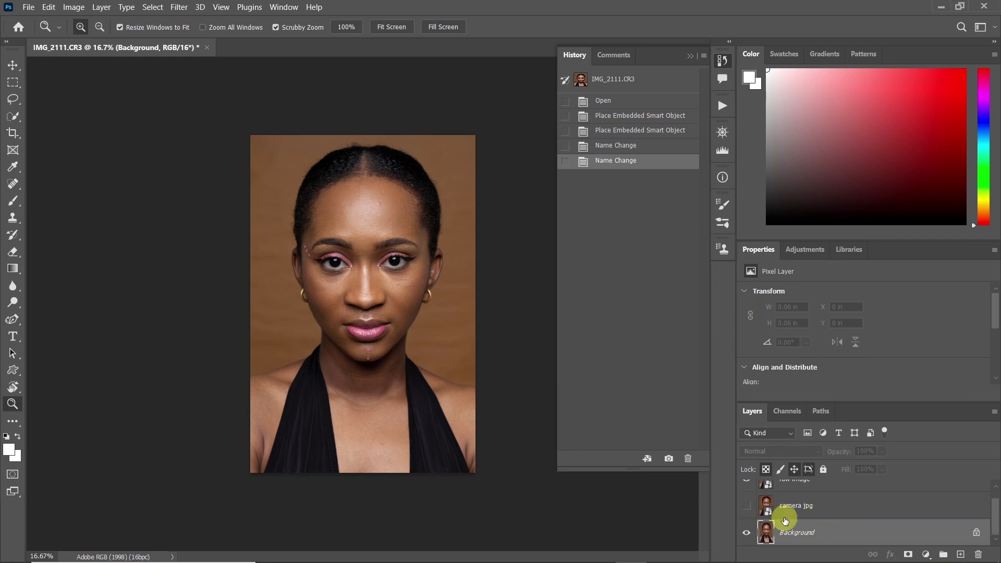
scroll(741, 518, up, 1)
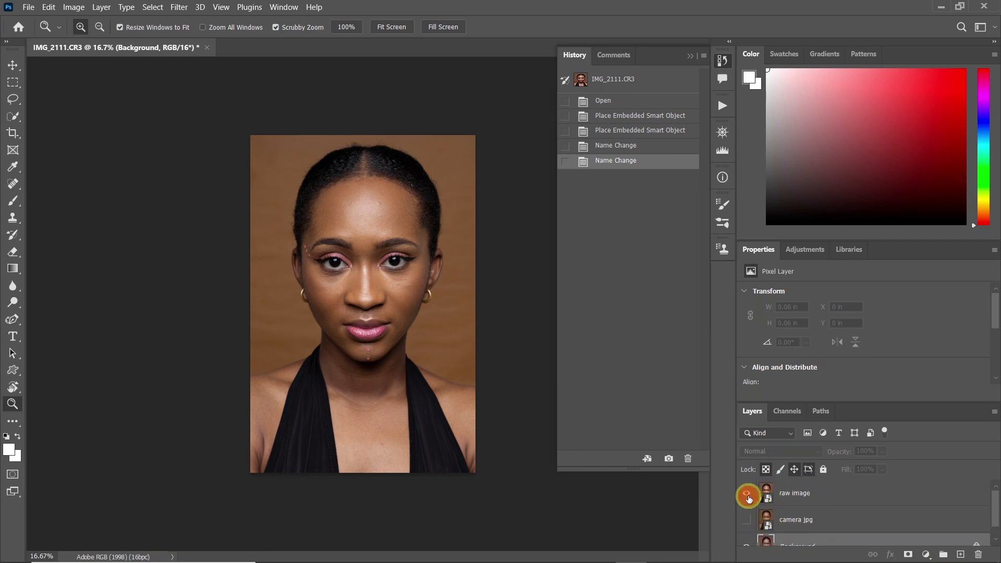
click(747, 494)
scroll(754, 514, down, 1)
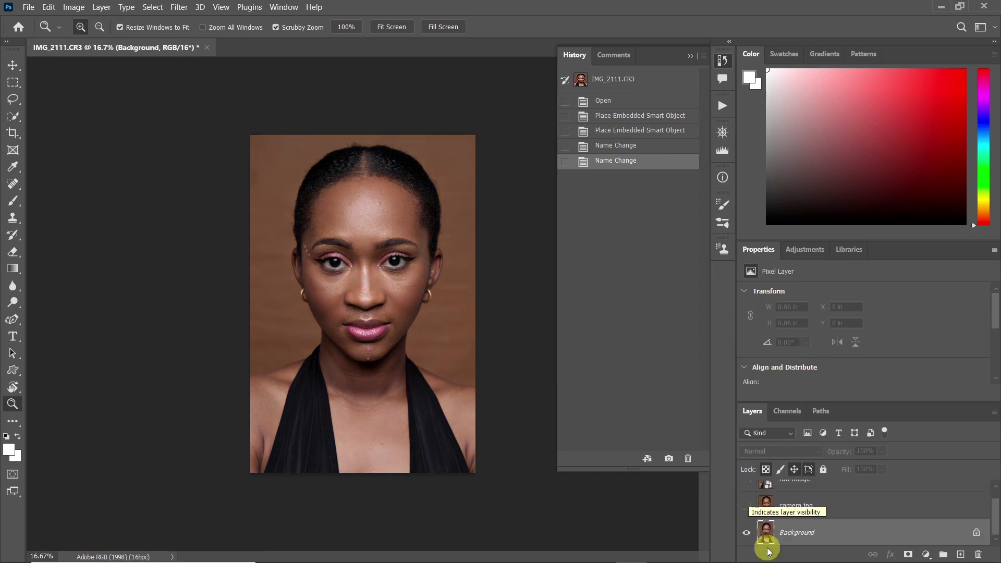
scroll(772, 519, up, 1)
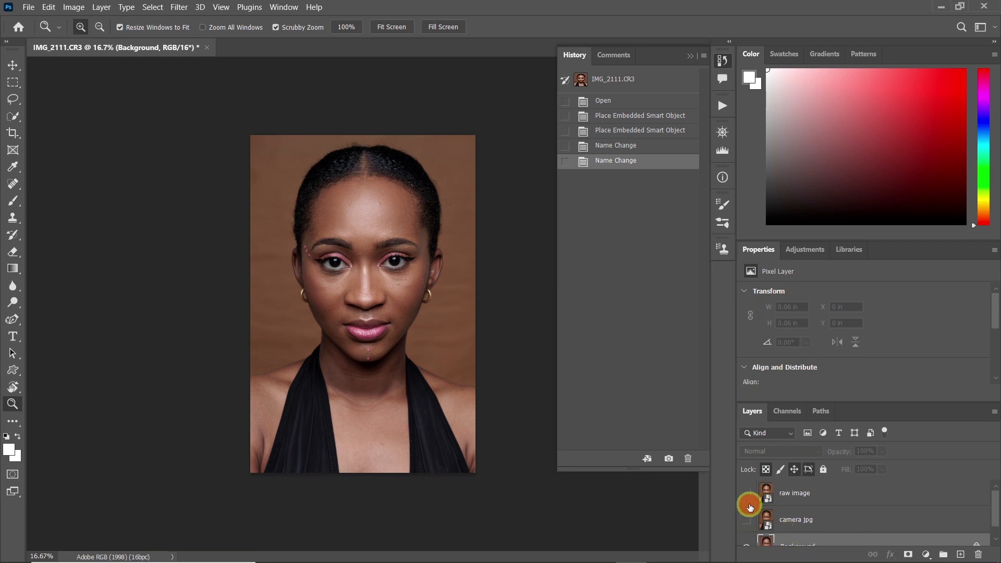
Step: Compare the processed Background with the "raw image" and "camera jpg" layers by toggling their visibility, leaving both hidden
click(750, 503)
click(749, 505)
click(750, 520)
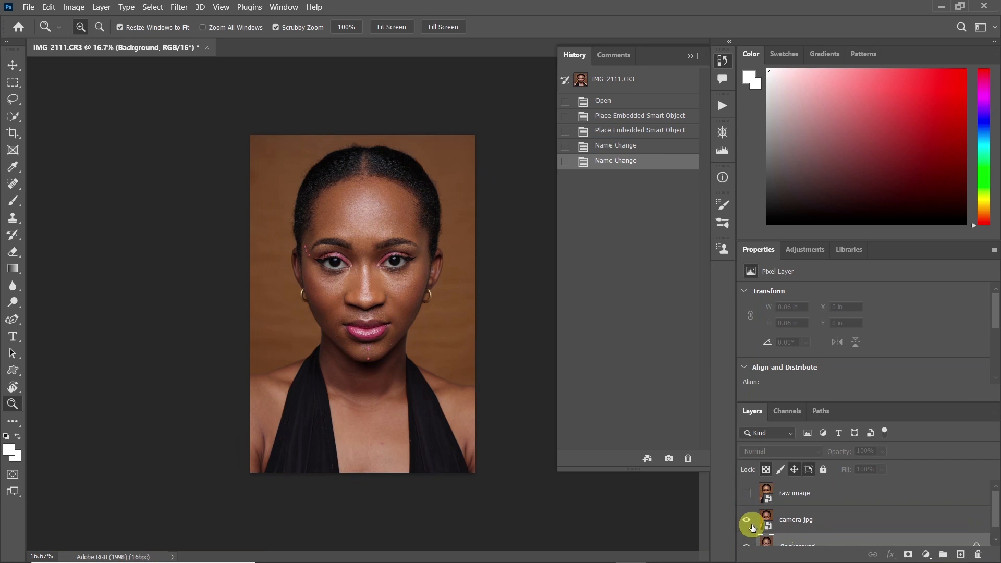
click(746, 520)
click(747, 520)
click(749, 487)
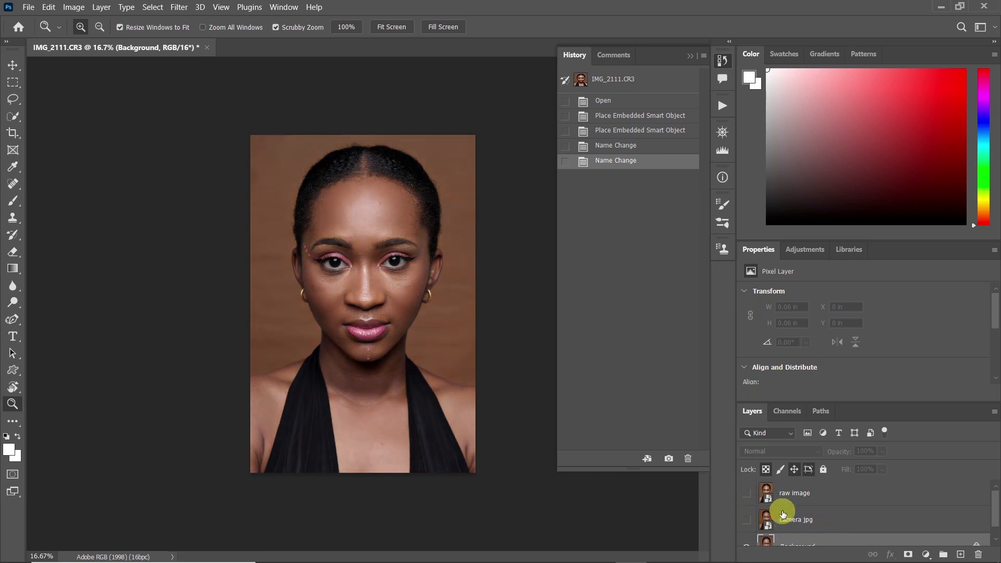
scroll(782, 510, down, 1)
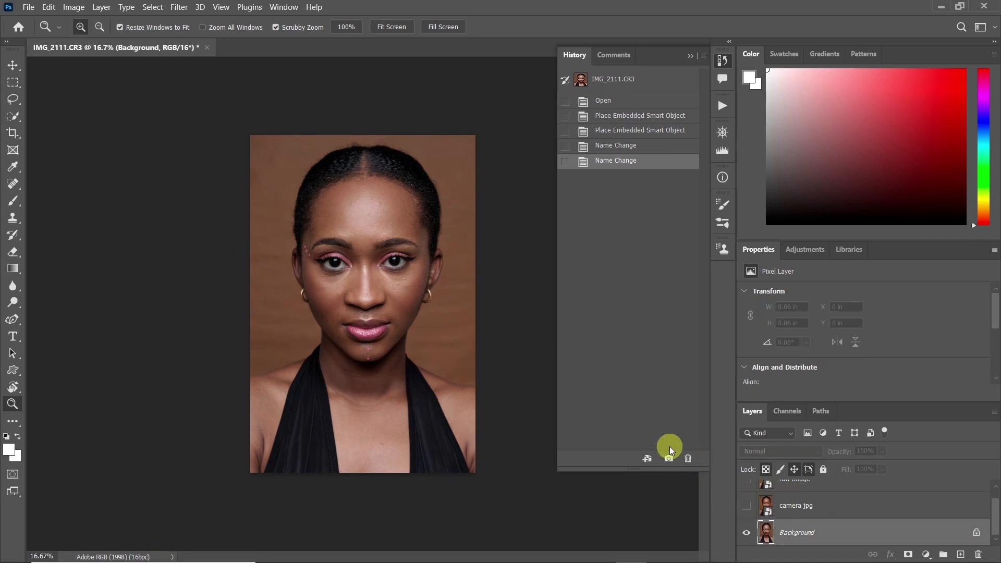
Step: Save the document as a Photoshop PSD named "Beauty retouching Tutorail By 2030 Photos" in the Beauty Retouching Tutorial By 2030 Photos folder
click(28, 7)
click(54, 147)
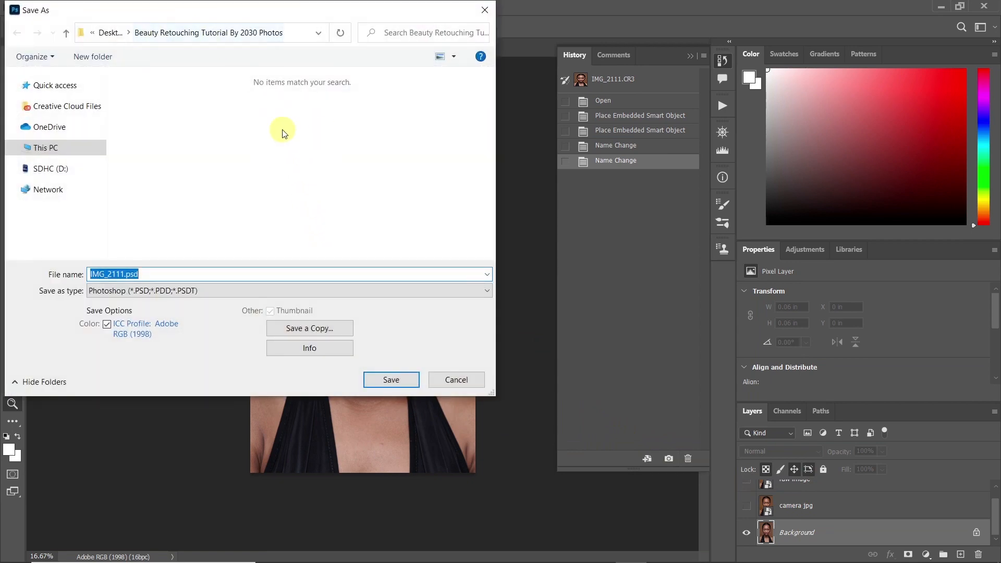
click(135, 275)
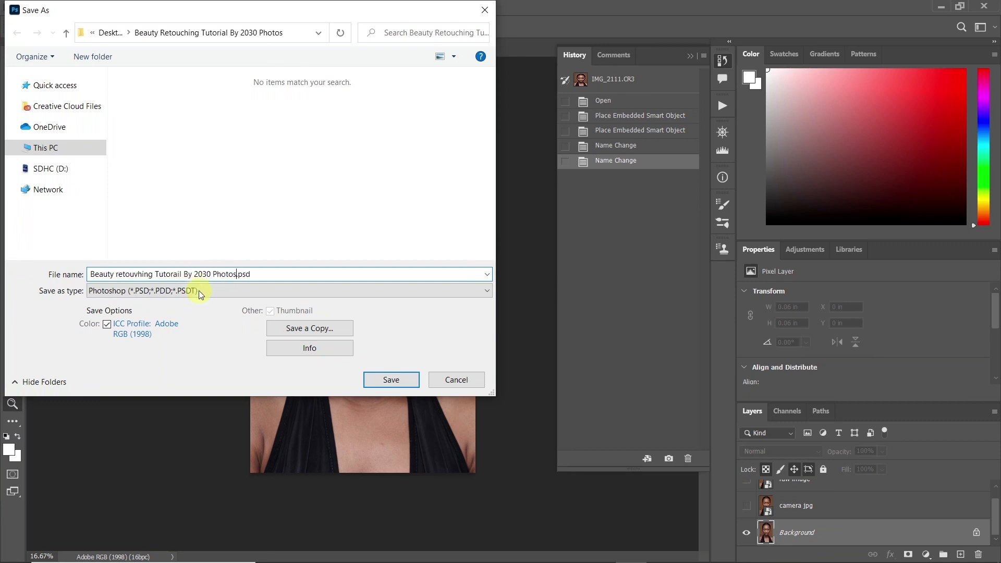
click(134, 274)
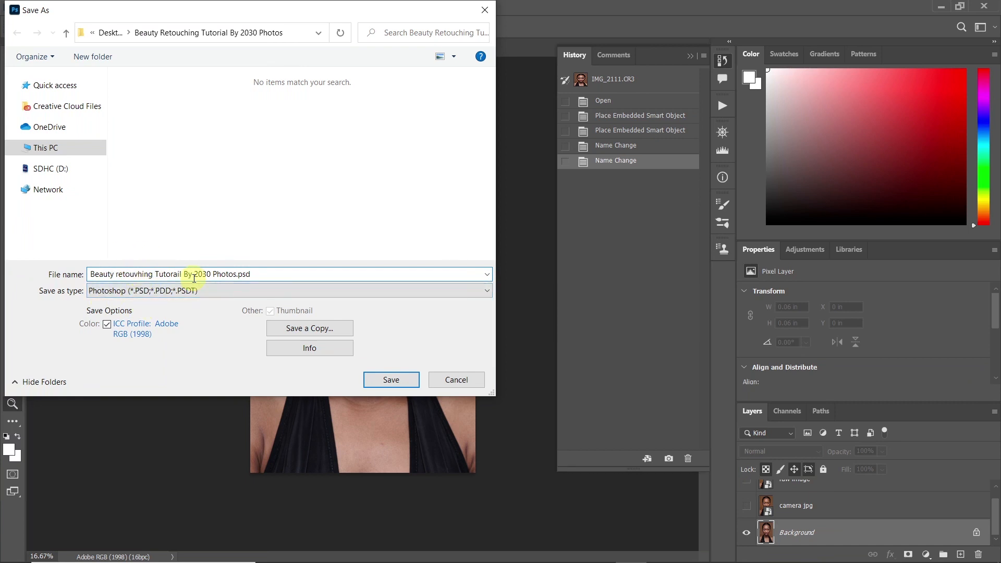
key(Delete)
text(c)
click(391, 380)
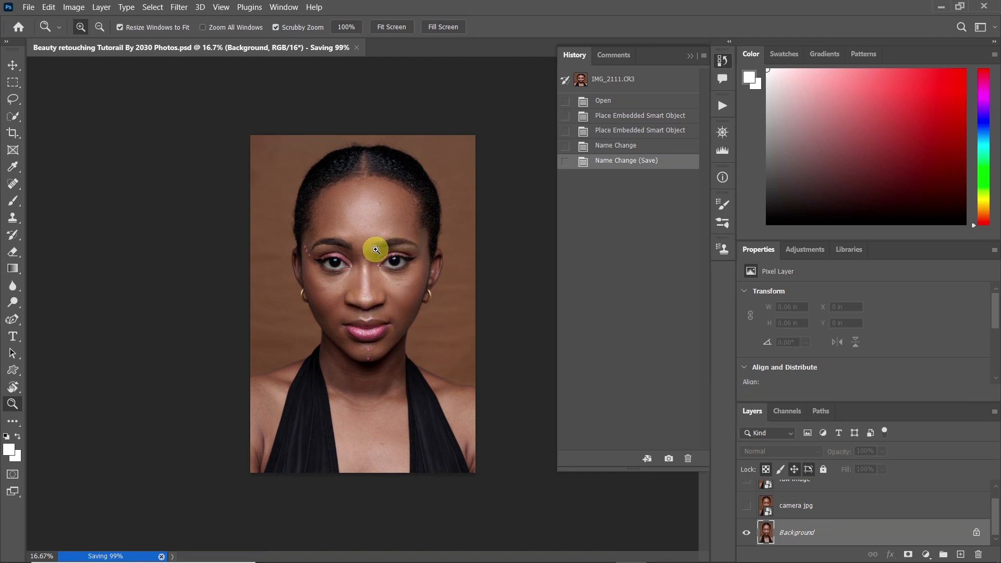
drag(380, 219, 433, 216)
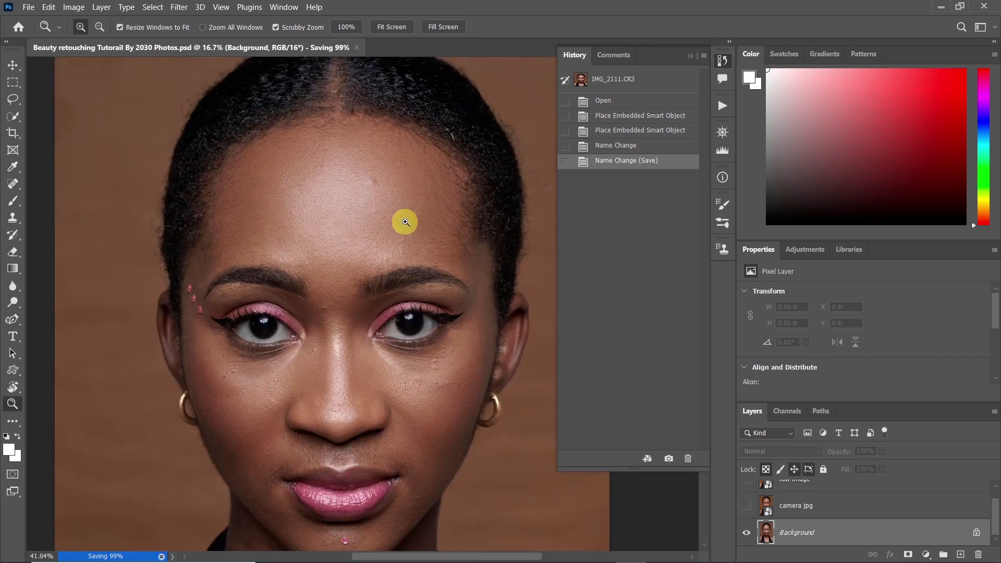
drag(378, 183, 443, 202)
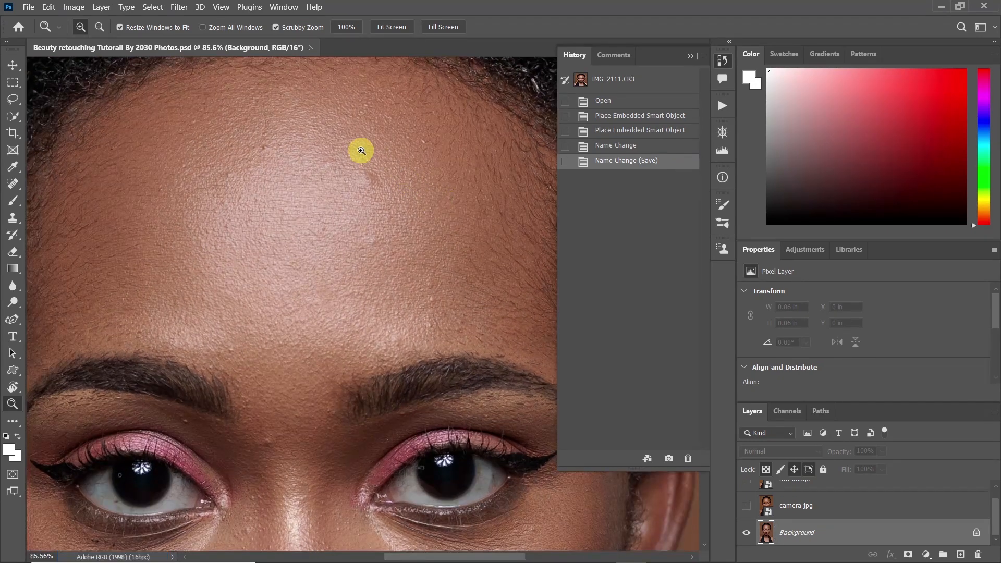
drag(299, 361, 265, 356)
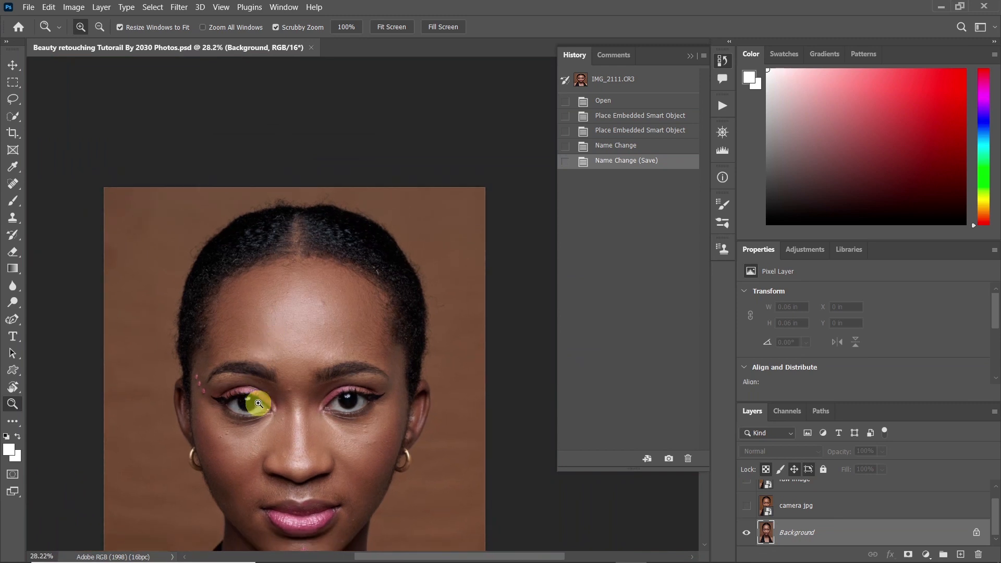
drag(356, 285, 326, 302)
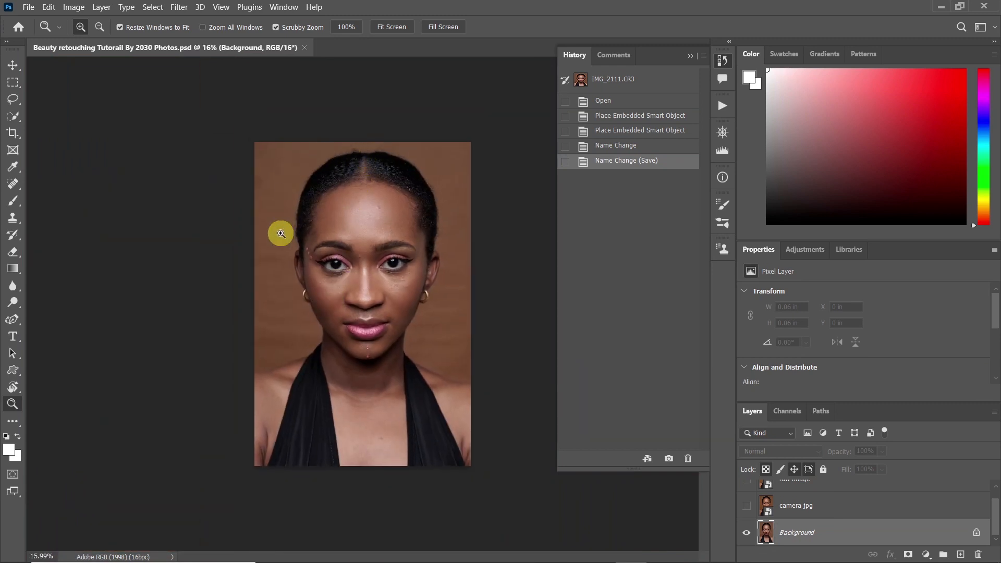